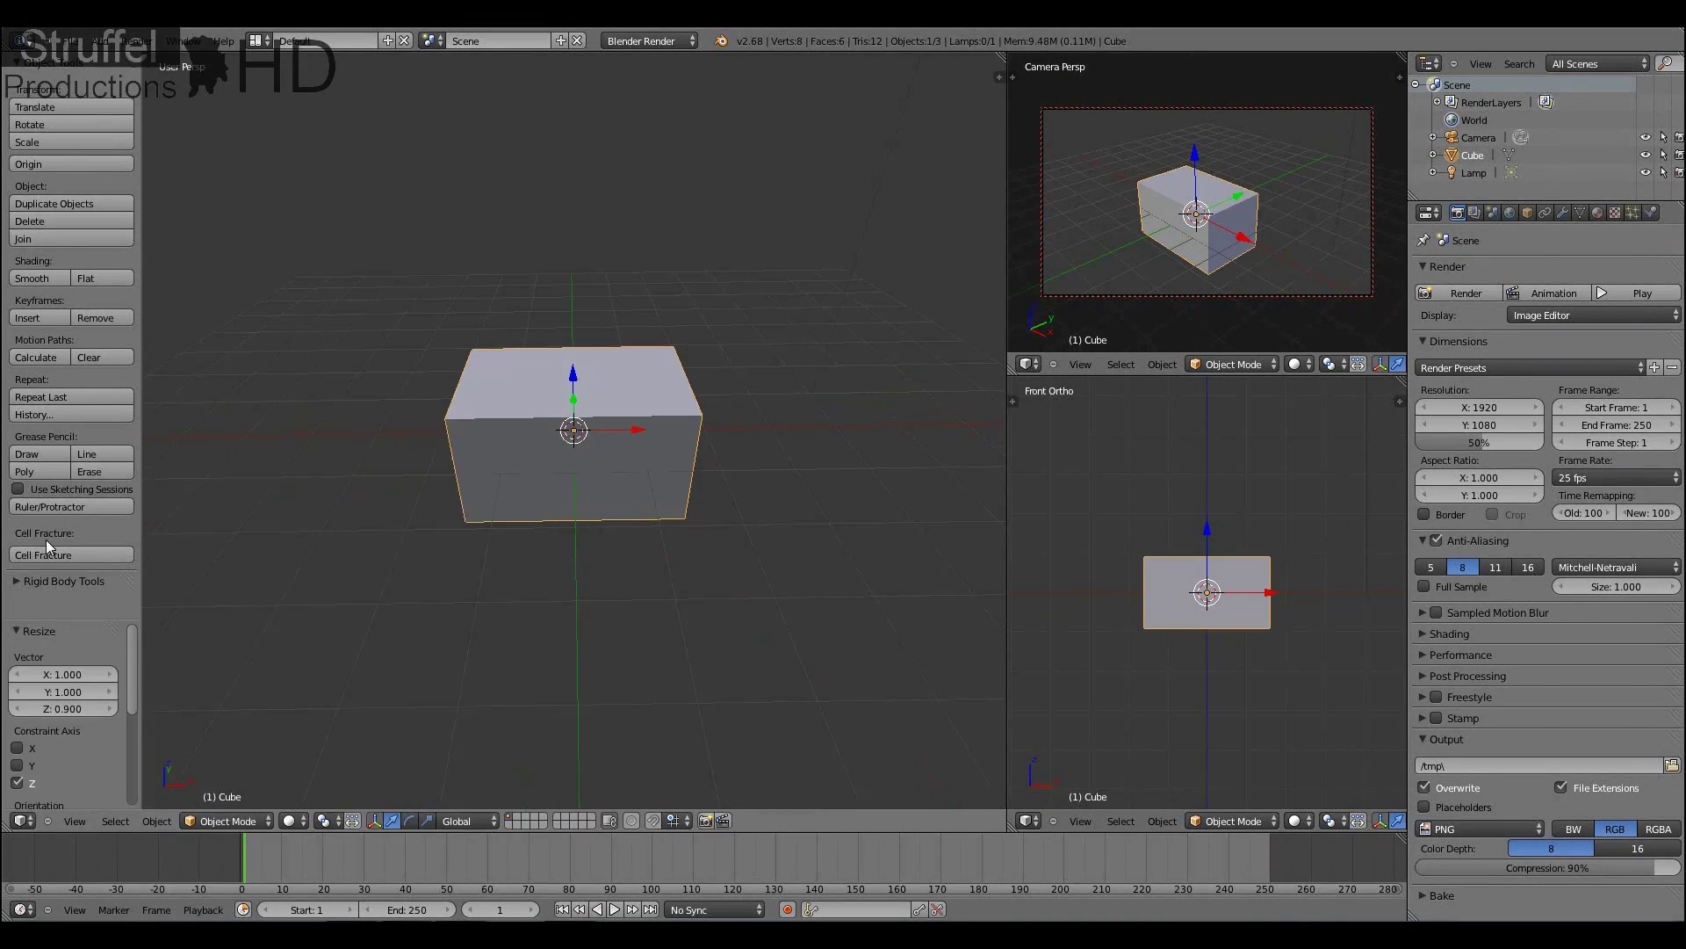
Step: Cell-fracture the cube into many brick-textured pieces and show them in a Cycles rendered preview
left_click(49, 554)
left_click(272, 901)
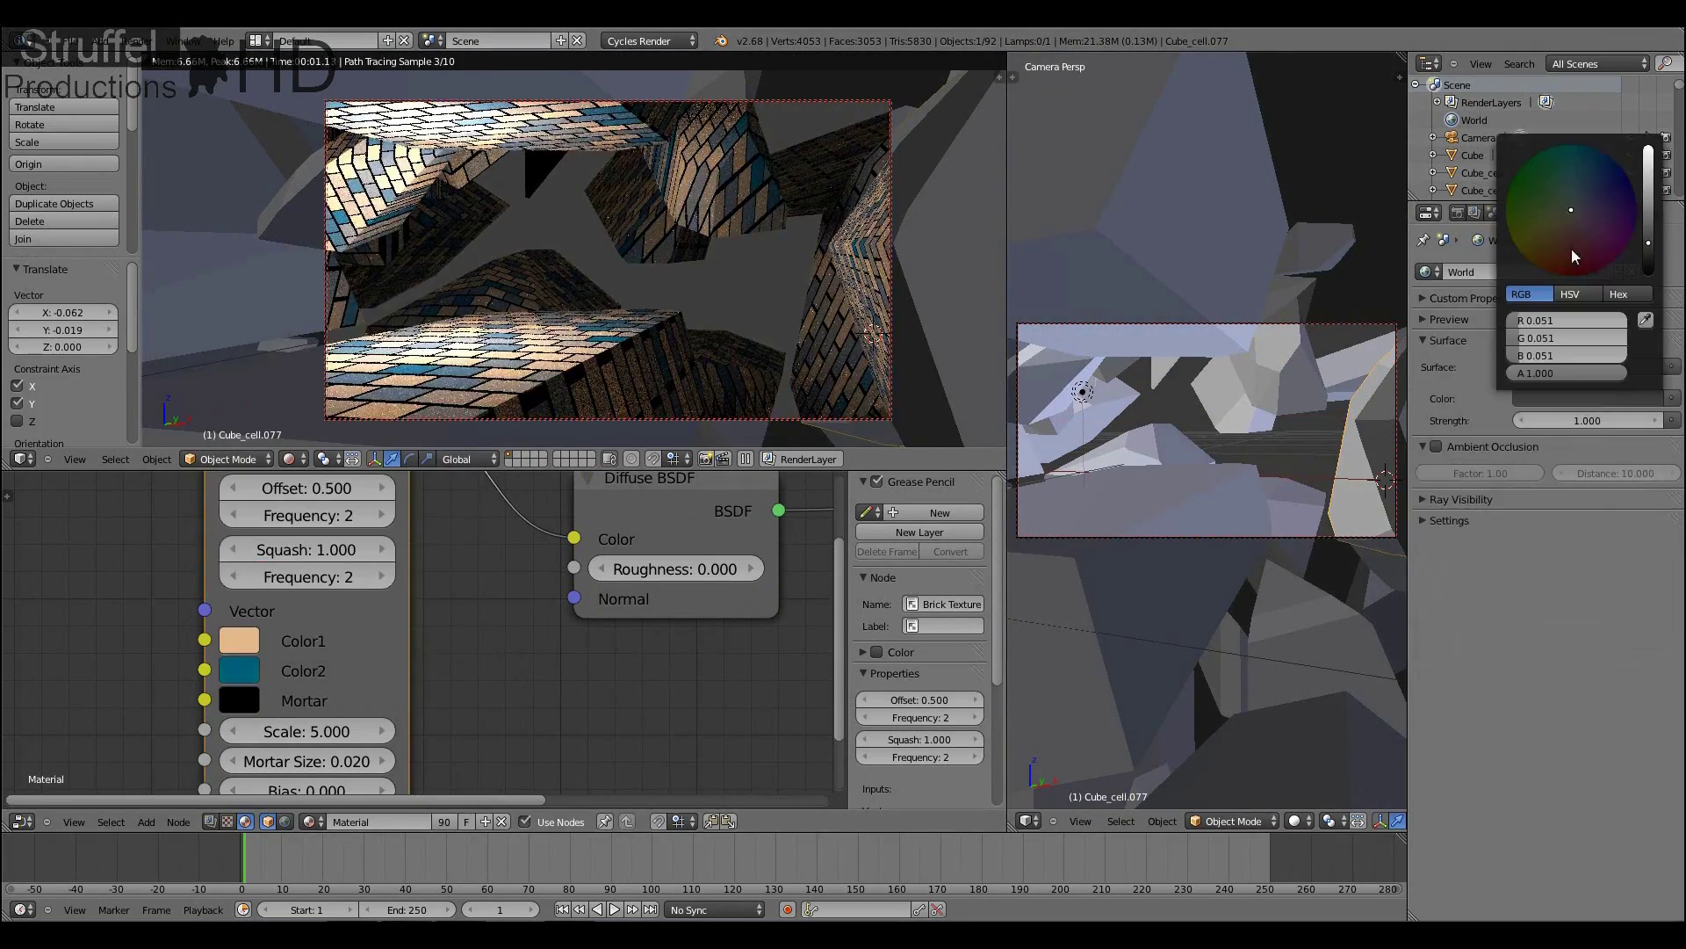
Step: Show the World nodes, select Cube_cell.054, and drive its Normal from Texture Coordinate
left_click(286, 821)
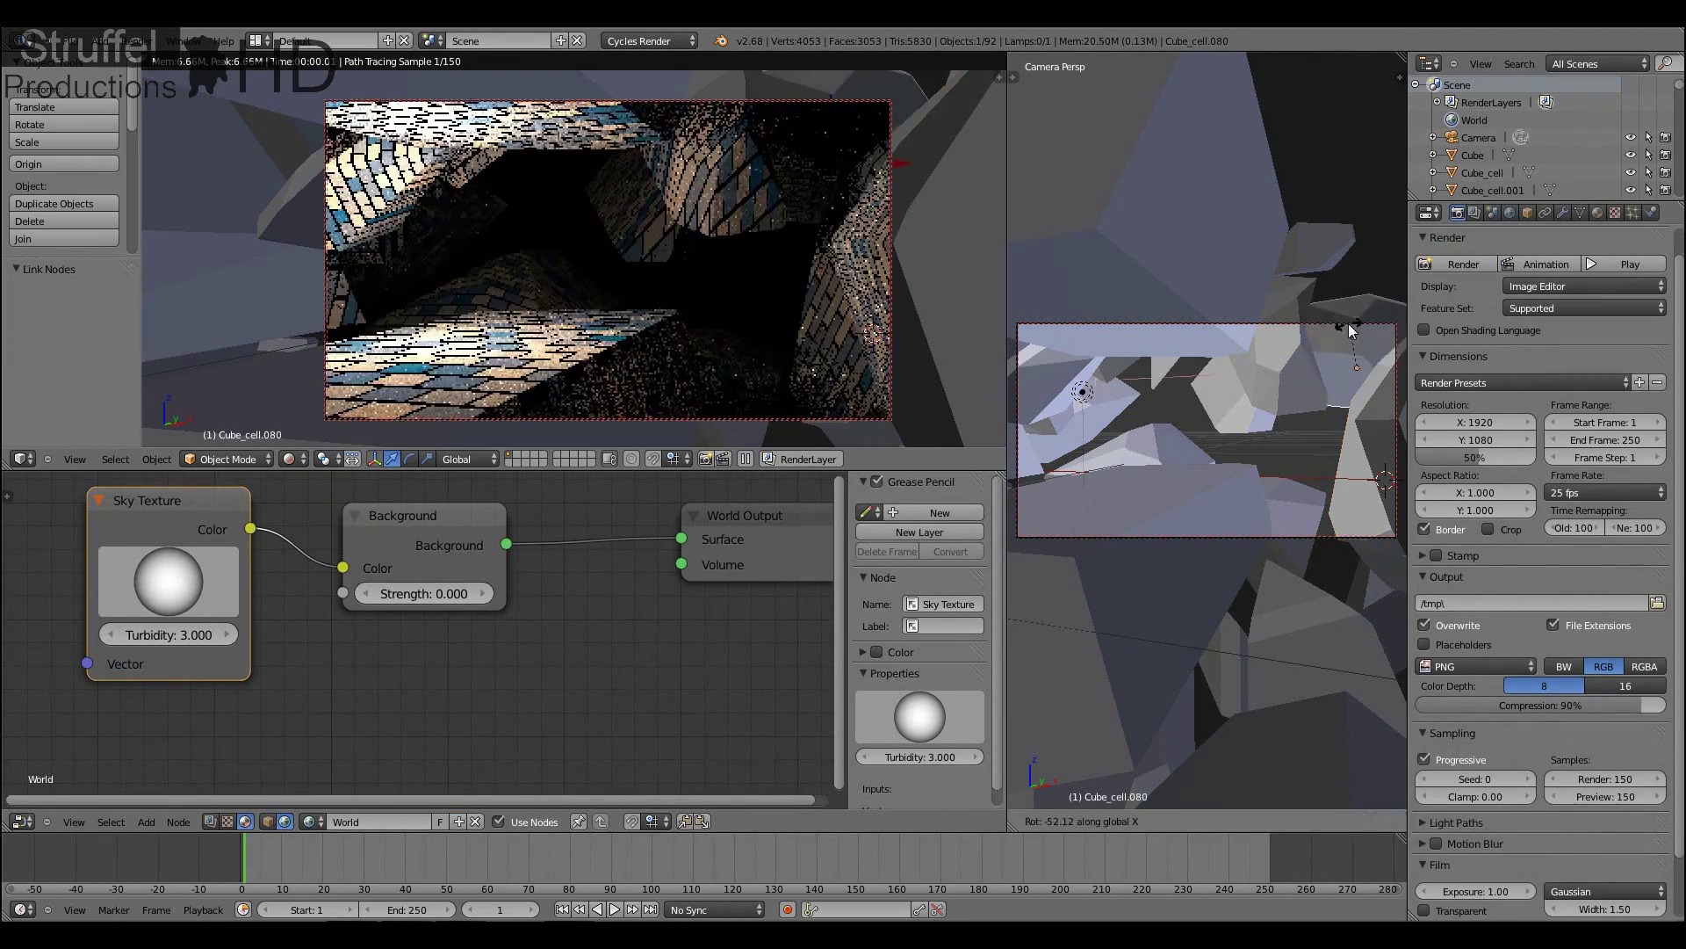
left_click_drag(1006, 724, 642, 527)
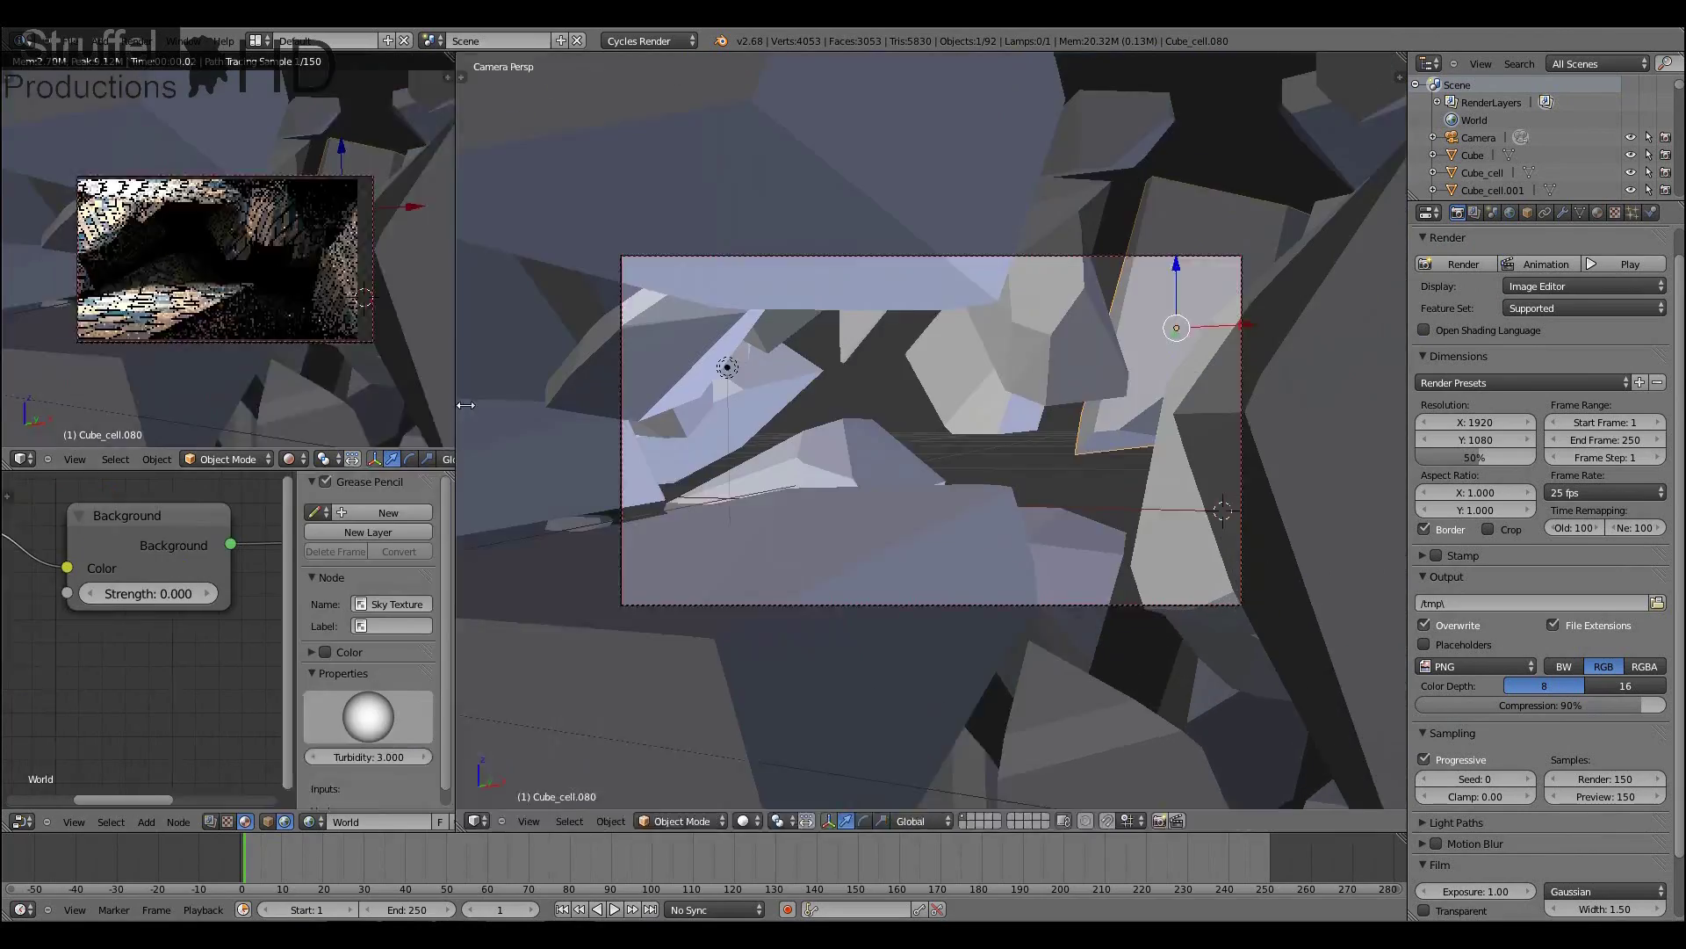
key("Home")
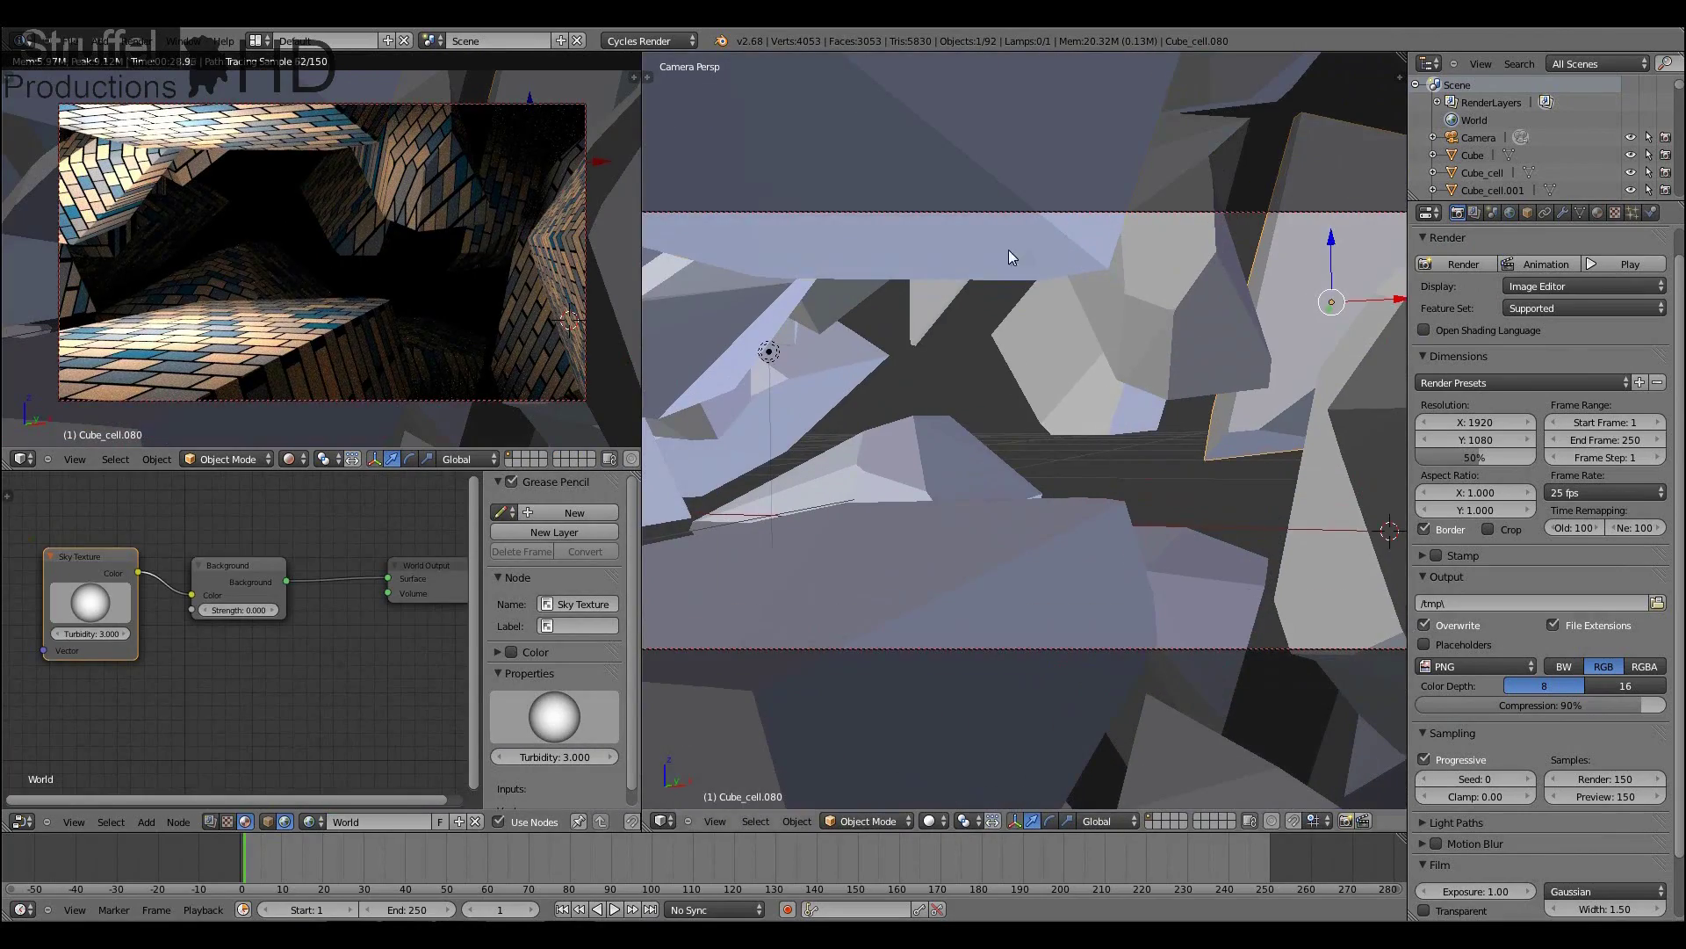
right_click(1010, 257)
left_click(1533, 500)
left_click(1395, 308)
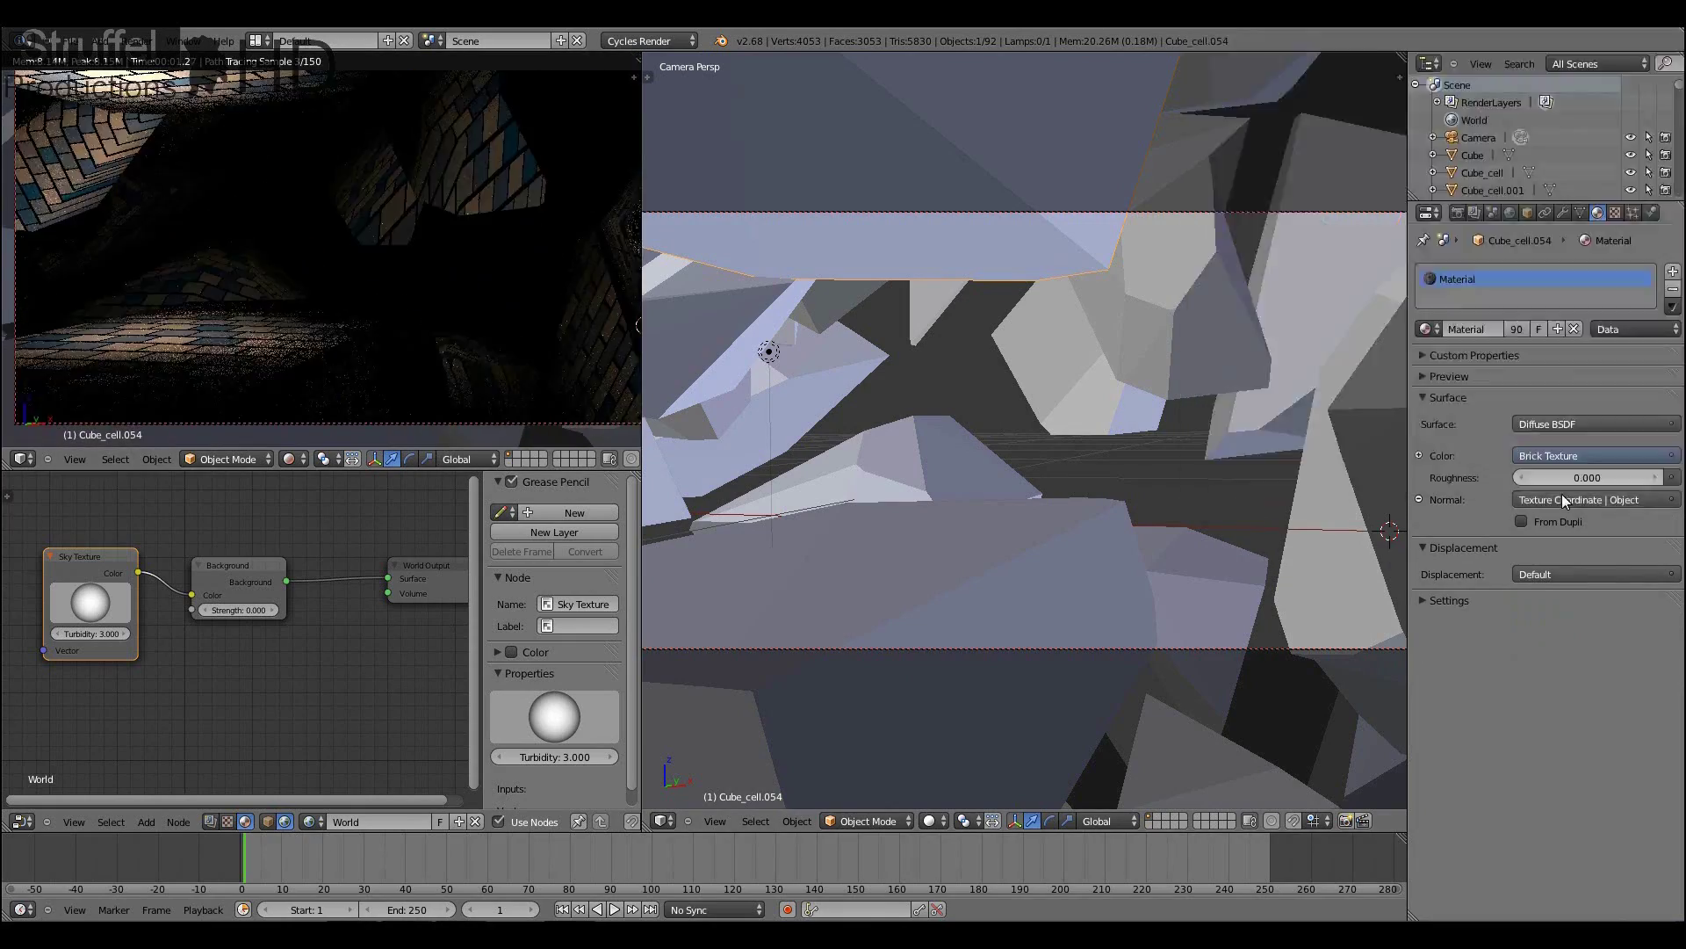
Step: Move the lamp and brick piece Cube_cell.055 vertically, then return to the camera view
right_click(769, 351)
key("g")
key("z")
right_click(1085, 404)
key("g")
key("z")
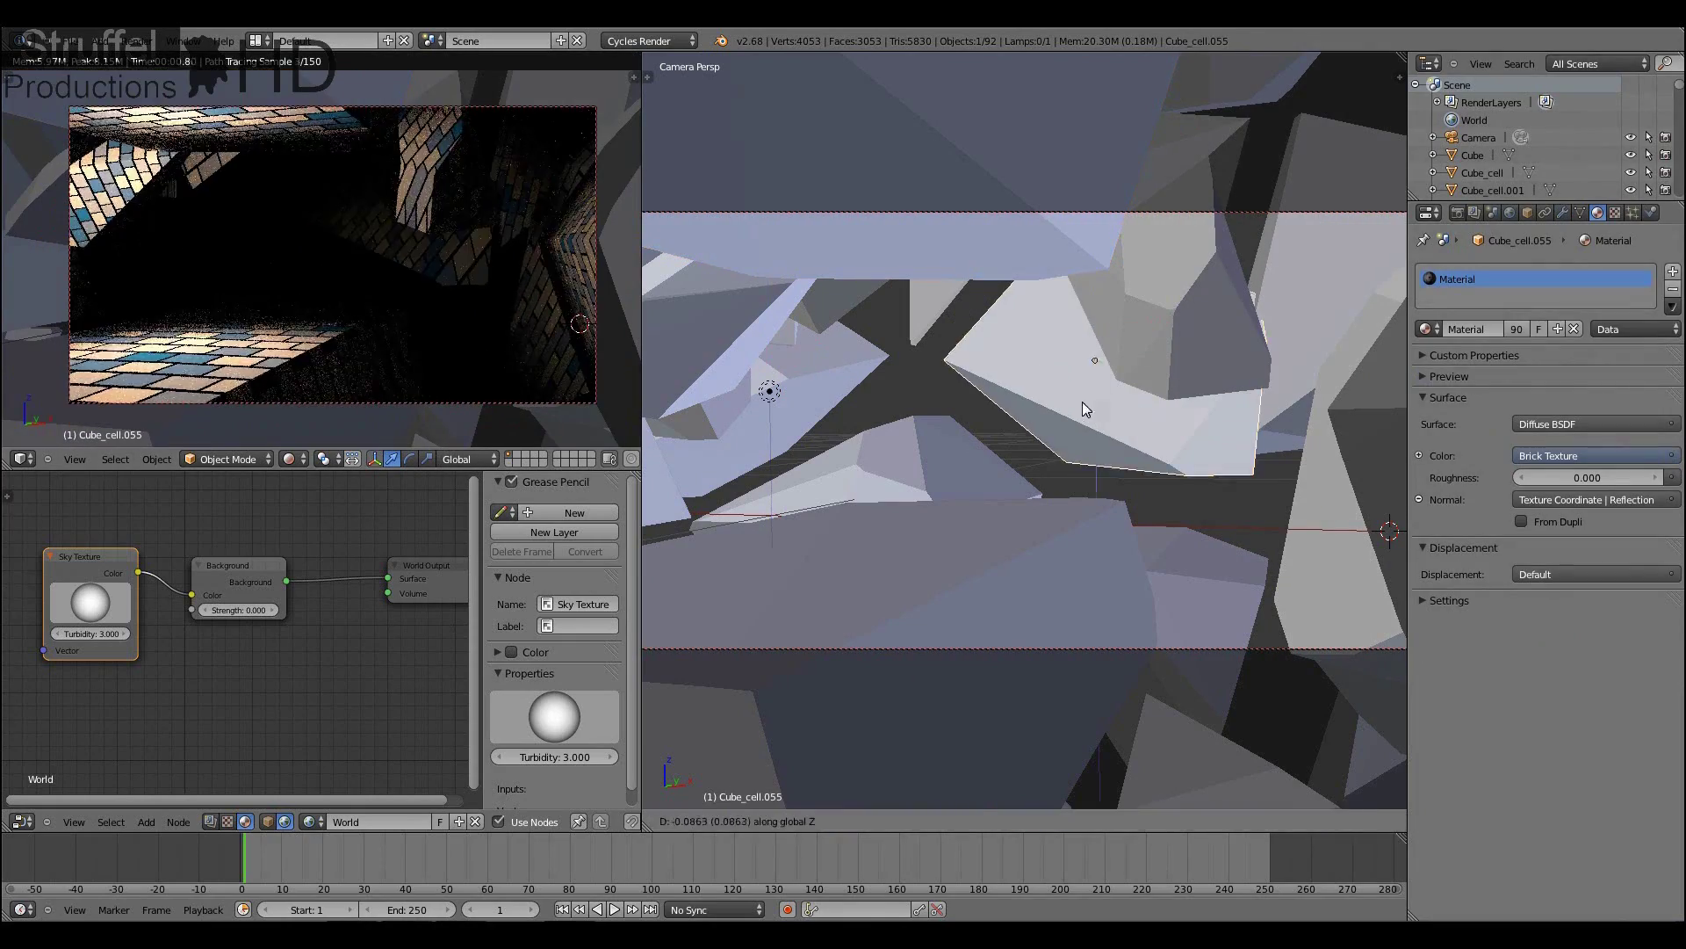
right_click(770, 391)
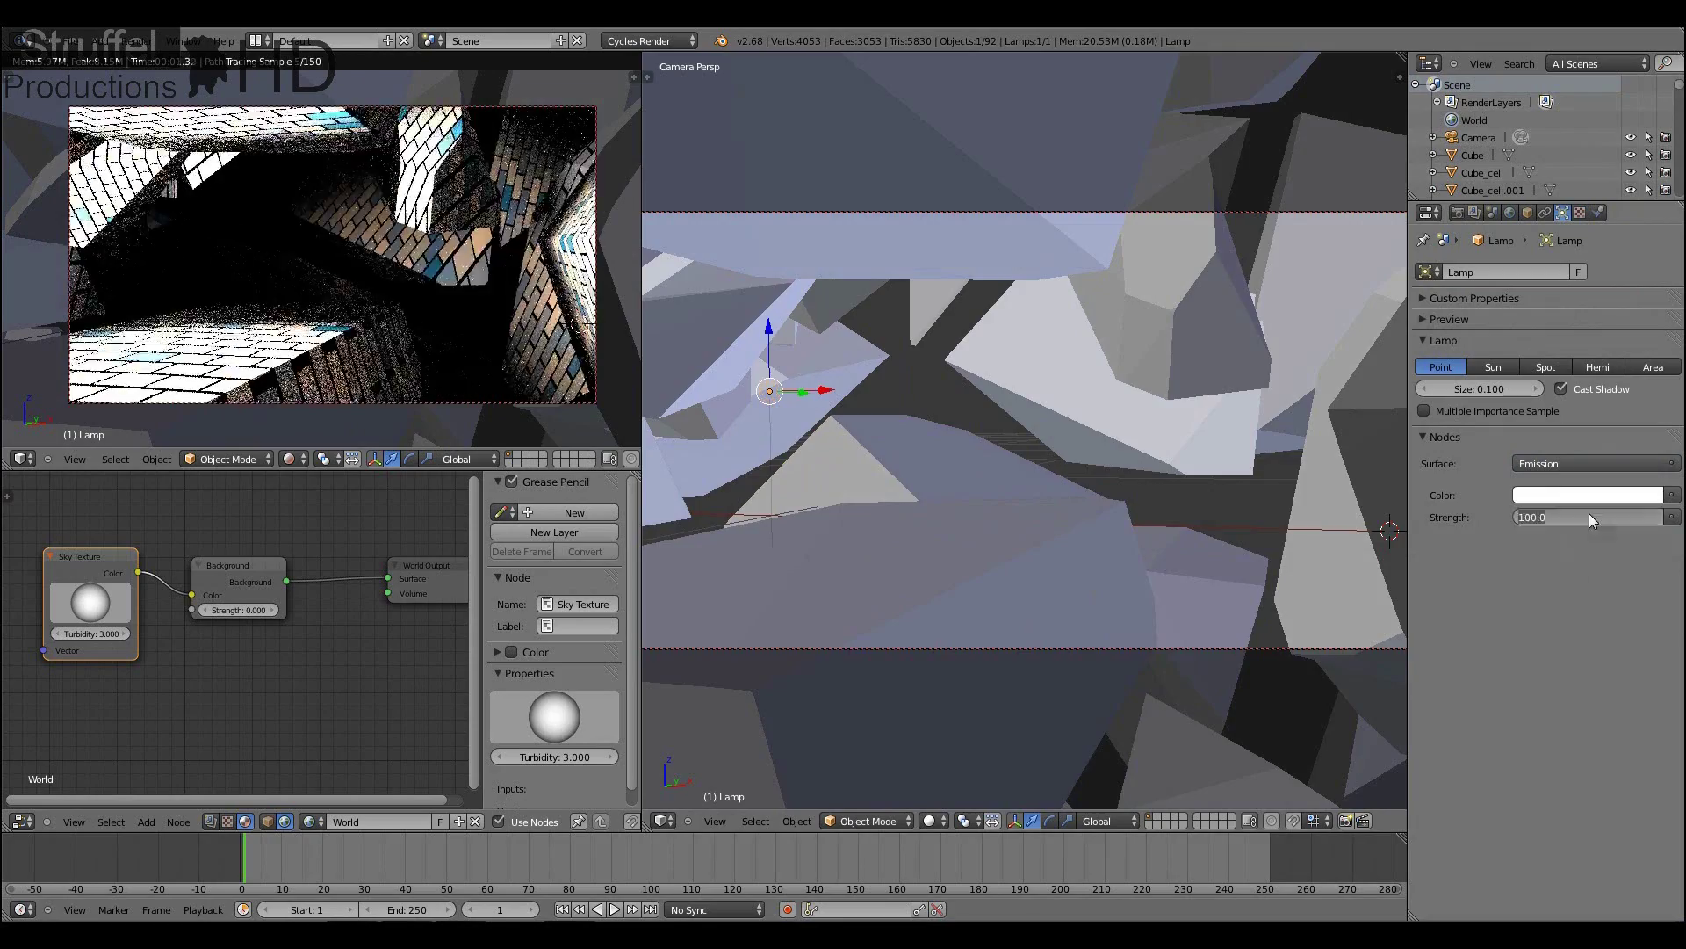
key("KP_Decimal")
Step: Add a 3D text object reading 'Struffel Productions'
key("KP_0")
key("shift+a")
left_click(833, 548)
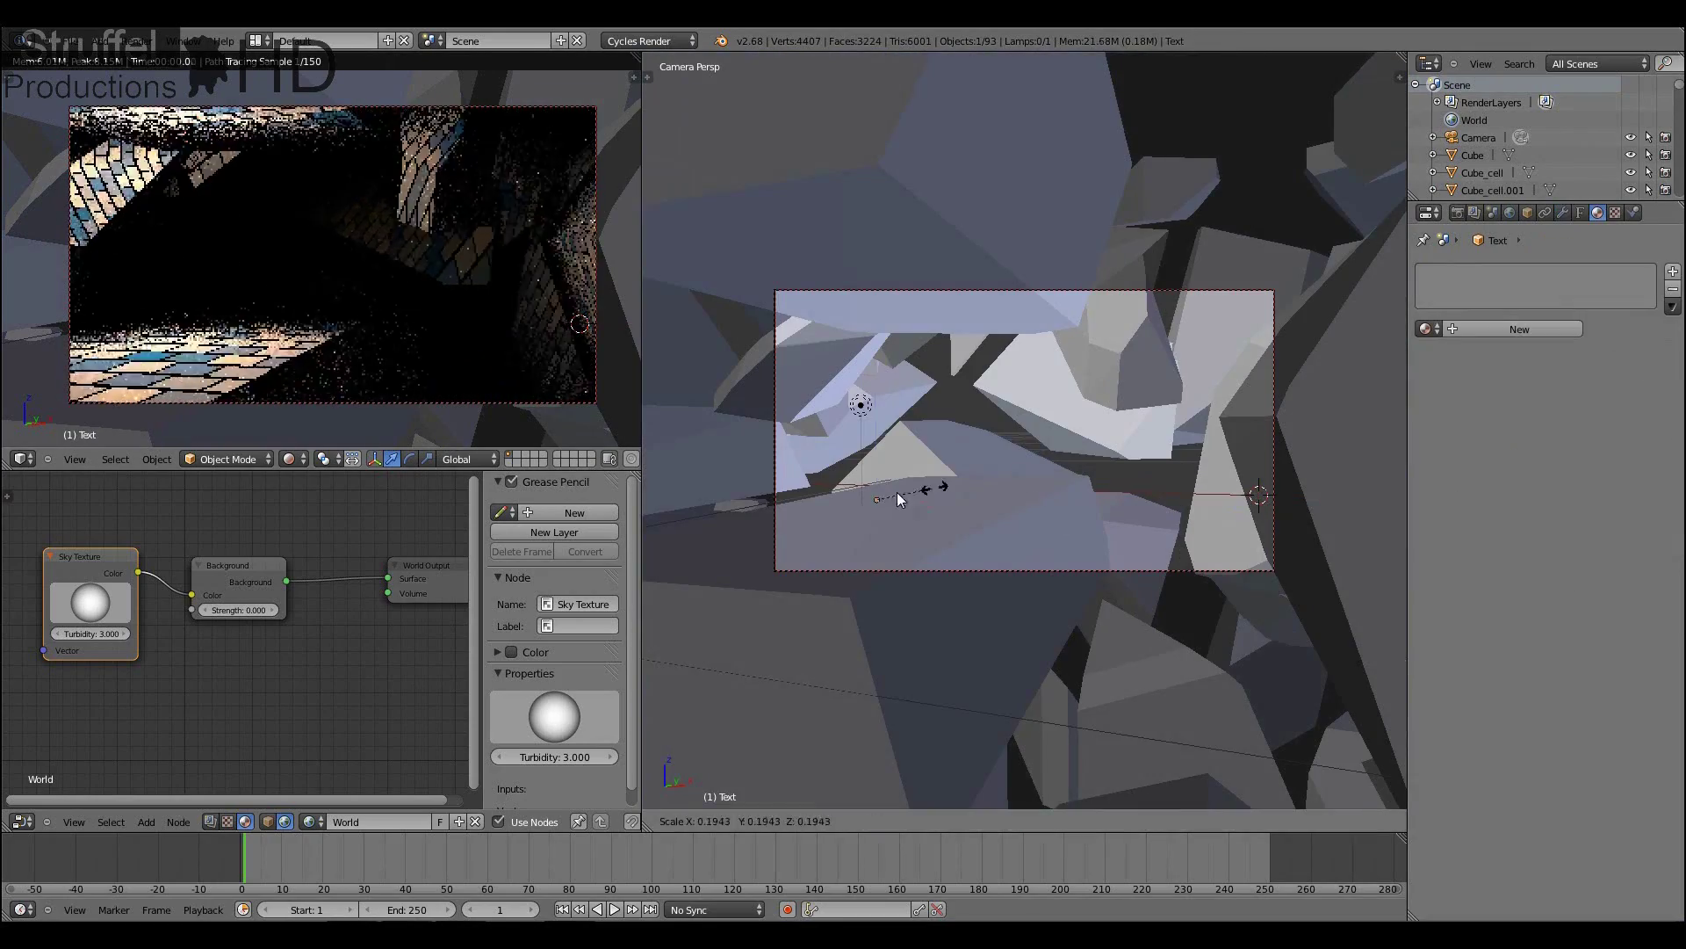
key("Tab")
key("BackSpace")
key("BackSpace")
key("BackSpace")
type("Struffel Productions")
key("Tab")
Step: Set the text's font to Comfortaa-Light and position it low along Z in the camera view
left_click(1641, 661)
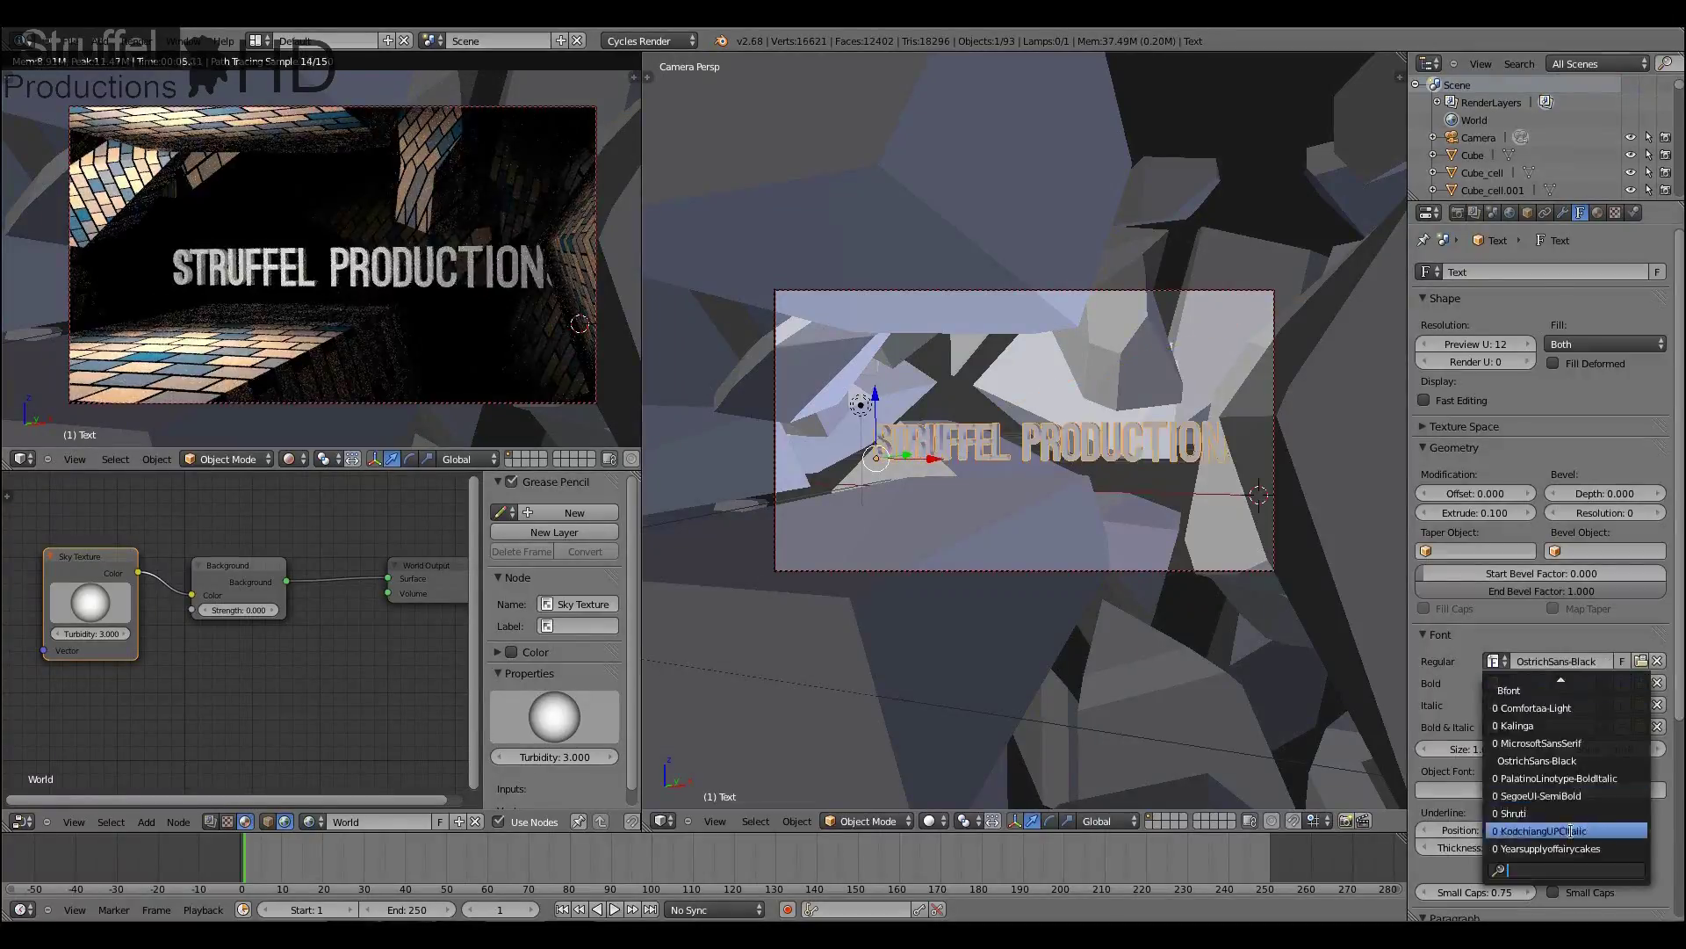
left_click(1537, 707)
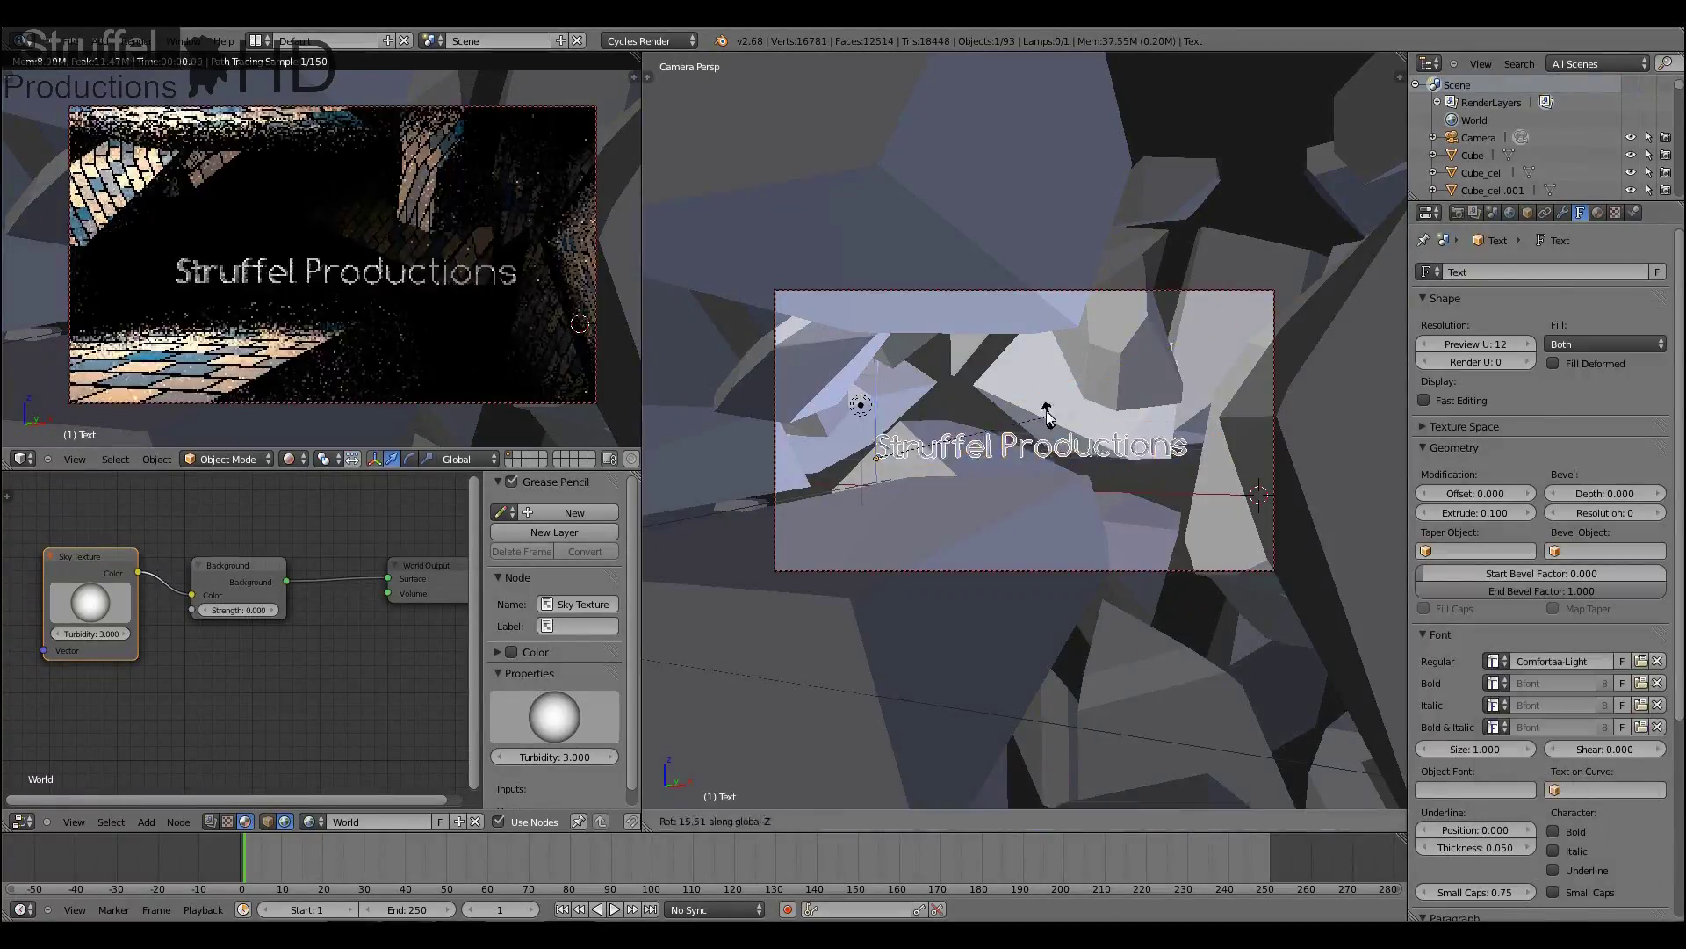
scroll(913, 540, "up", 3)
key("g")
key("z")
scroll(913, 540, "down", 1)
key("z")
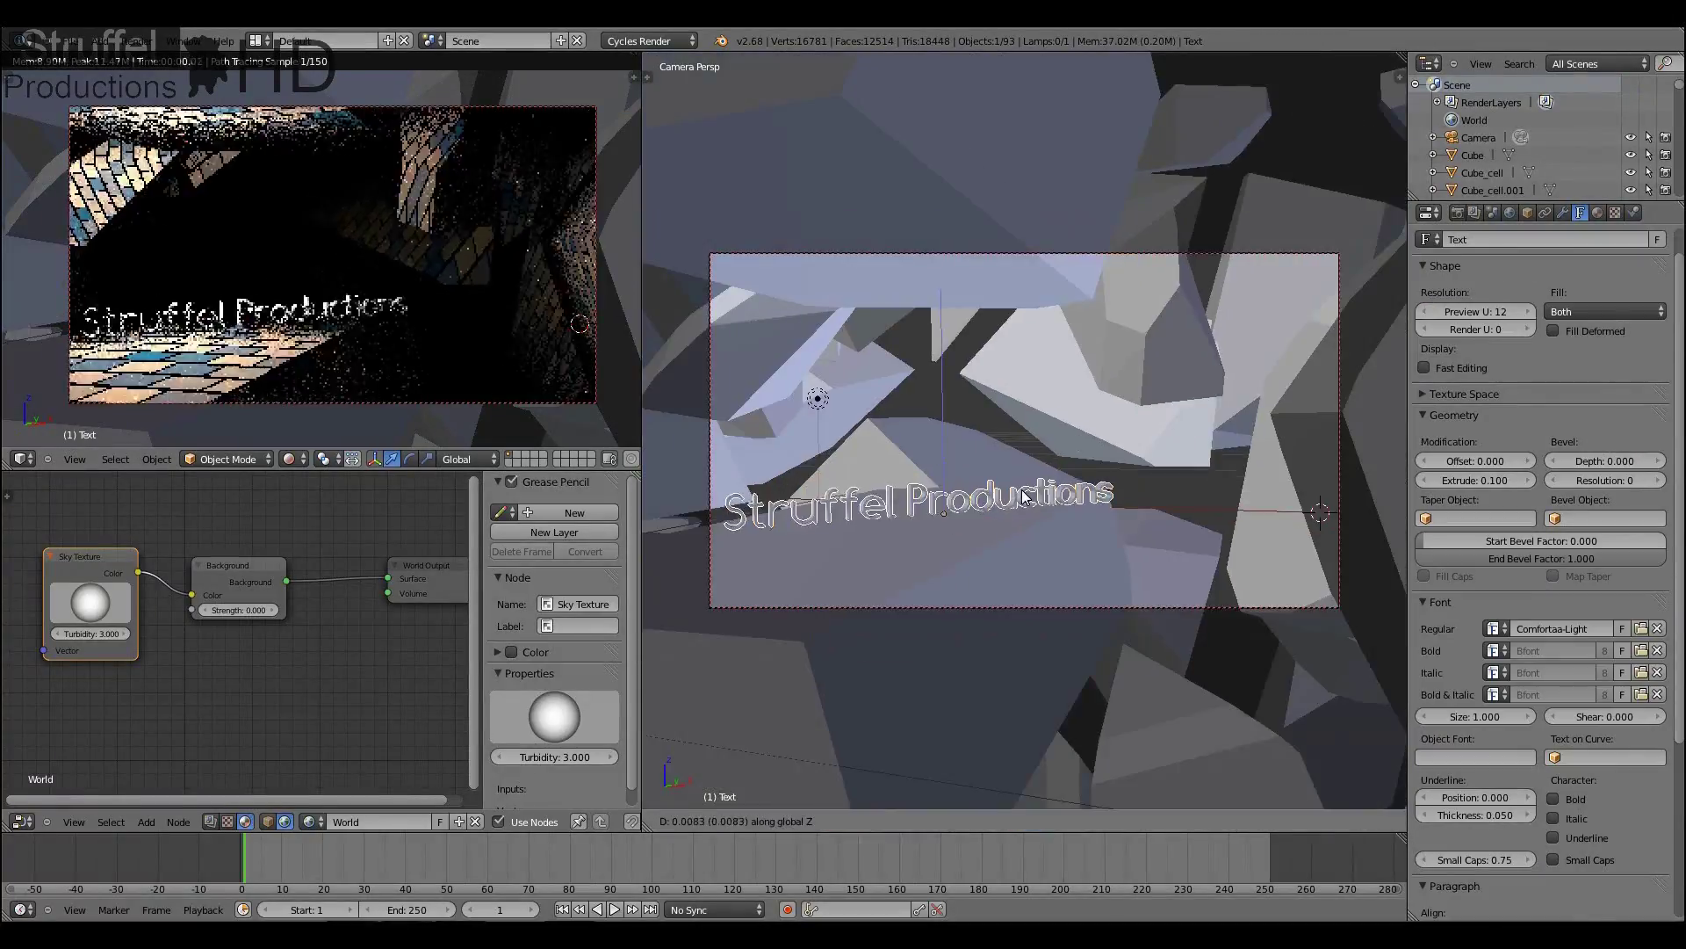
left_click(931, 520)
left_click(1598, 213)
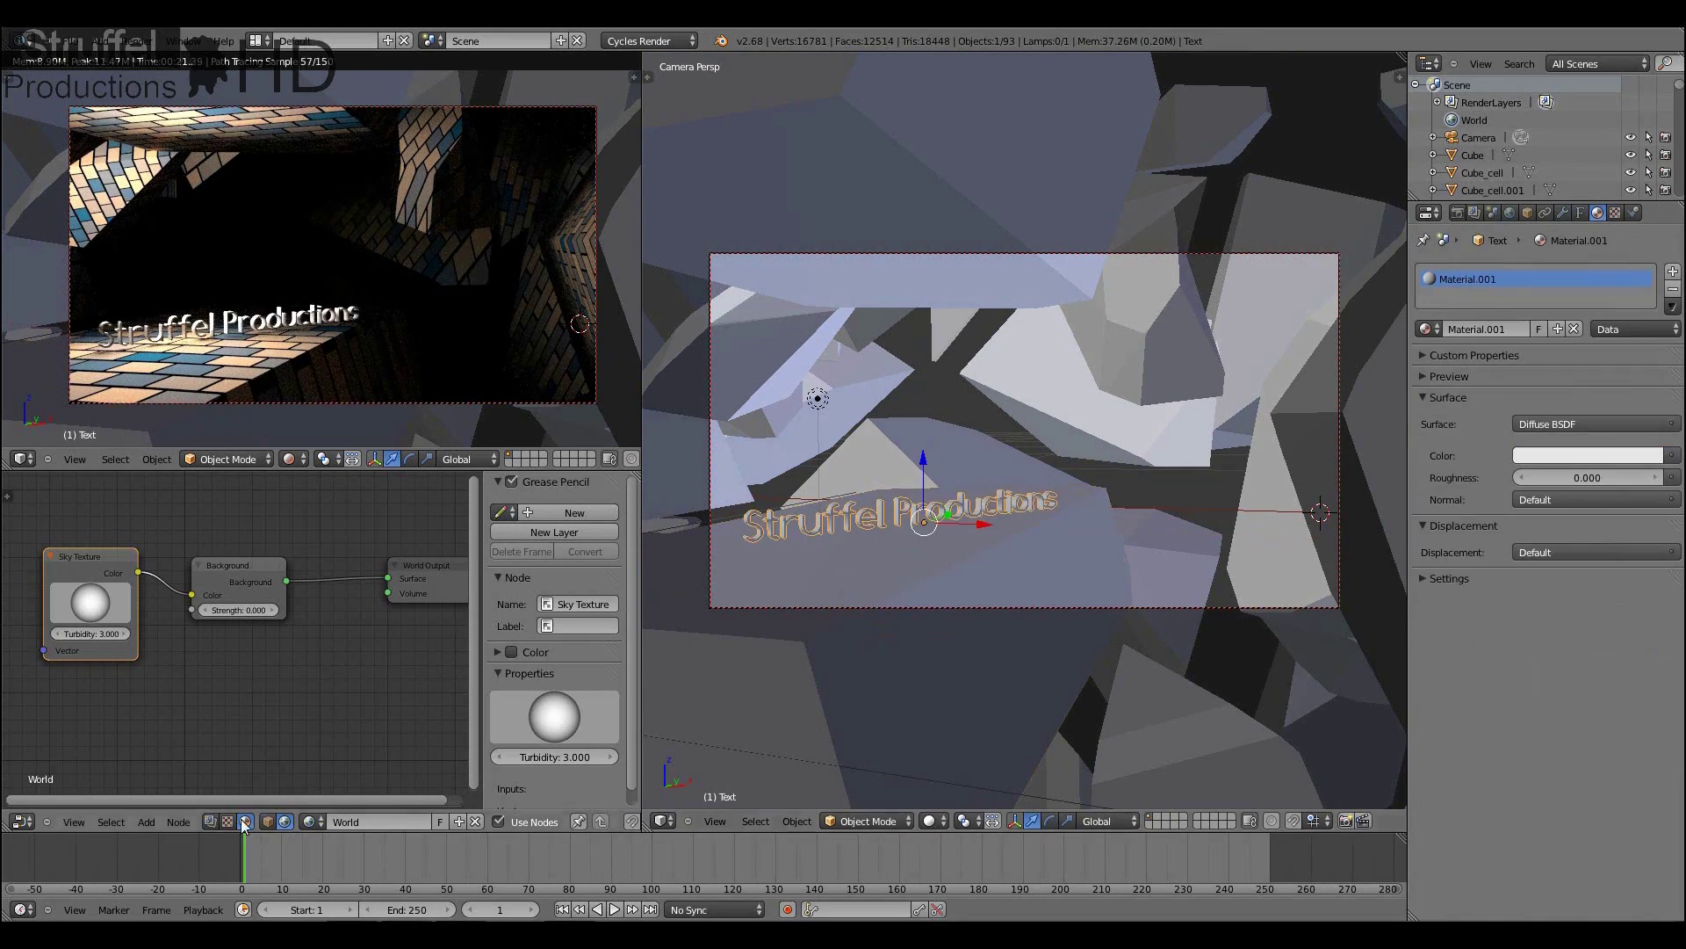
Step: Feed a Checker Texture into the diffuse colour and mix it with a Glass BSDF at Fac 0.75
left_click(299, 624)
left_click(246, 633)
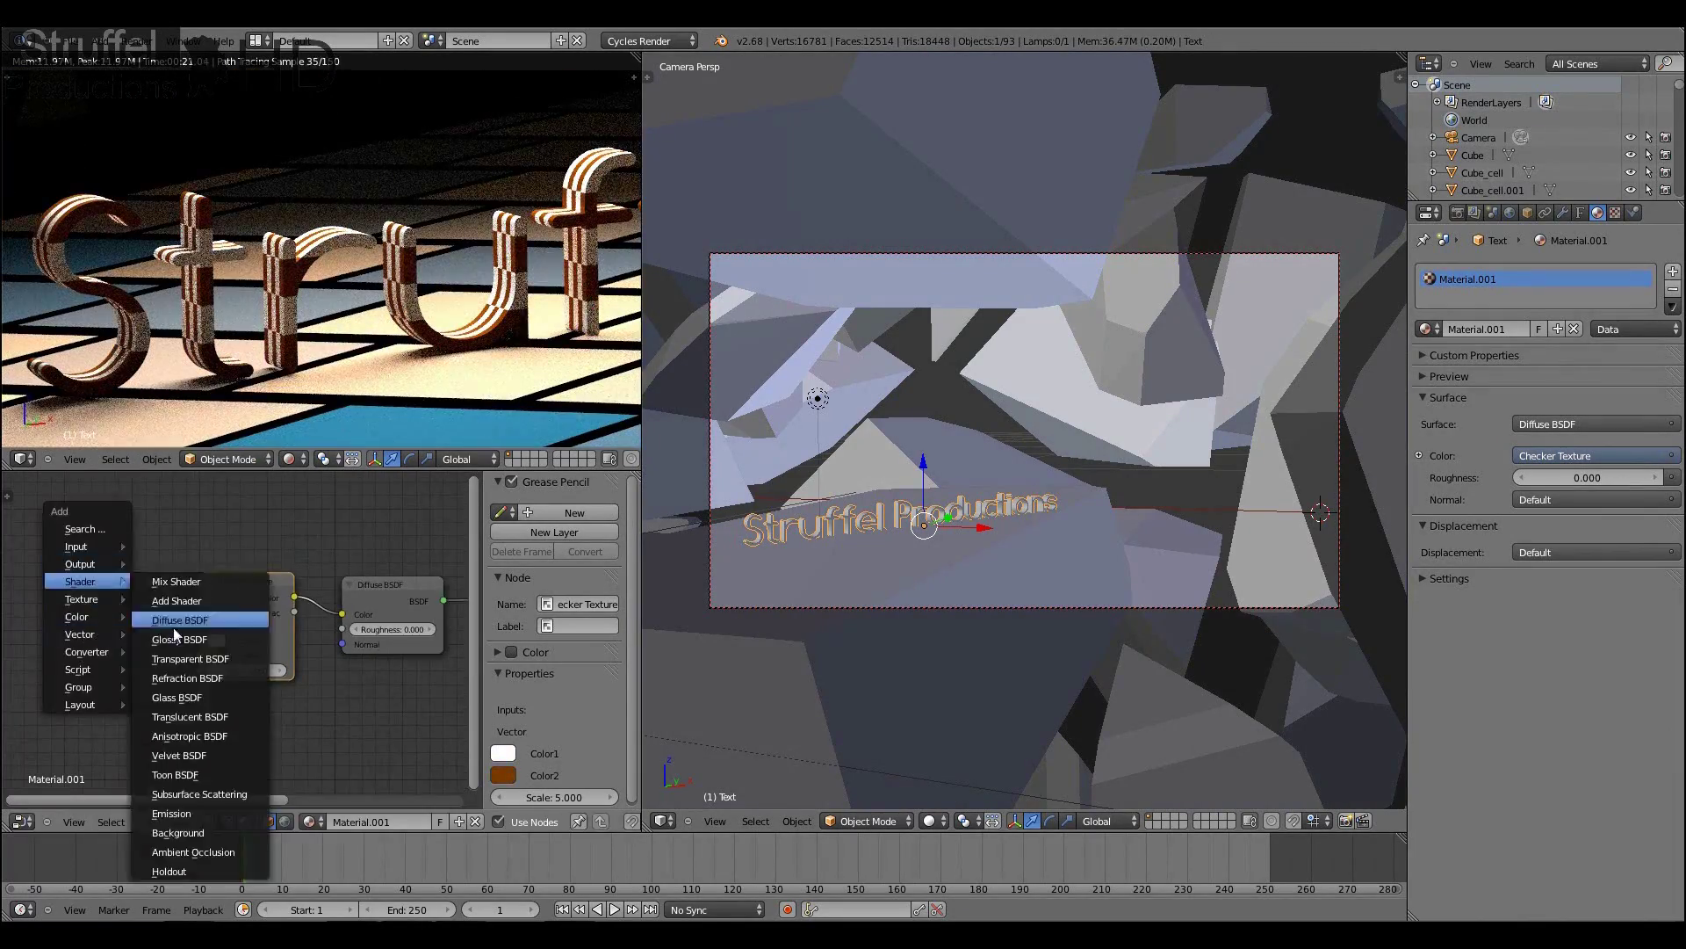
left_click(176, 698)
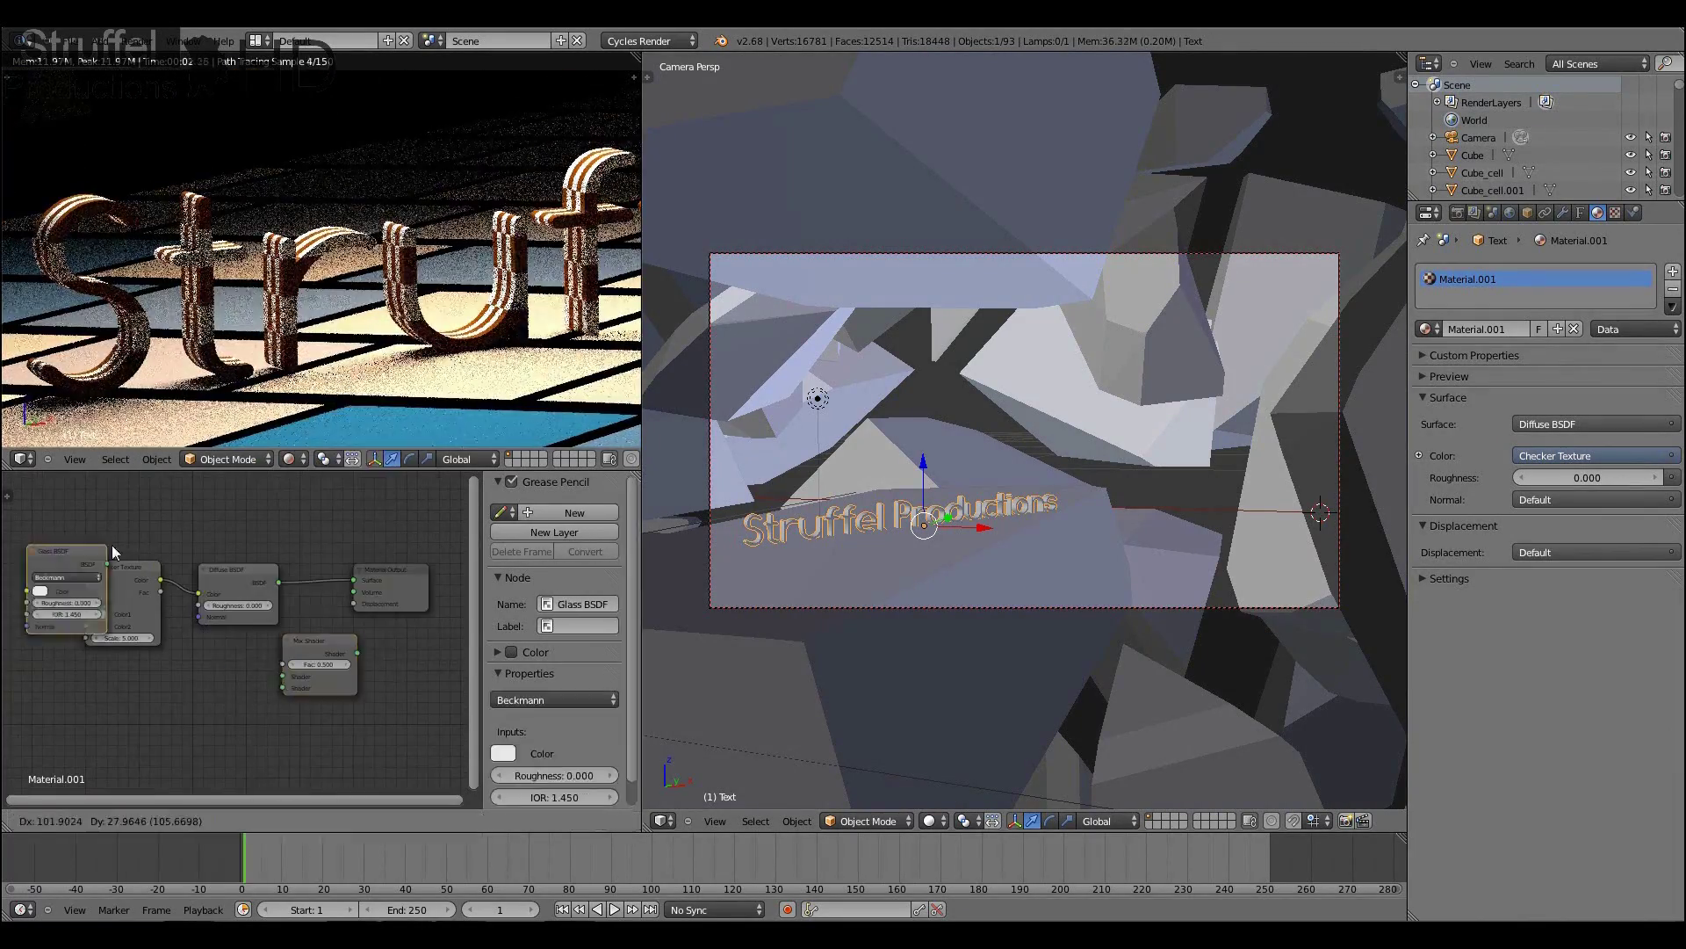
scroll(322, 550, "up", 1)
left_click_drag(307, 613, 307, 630)
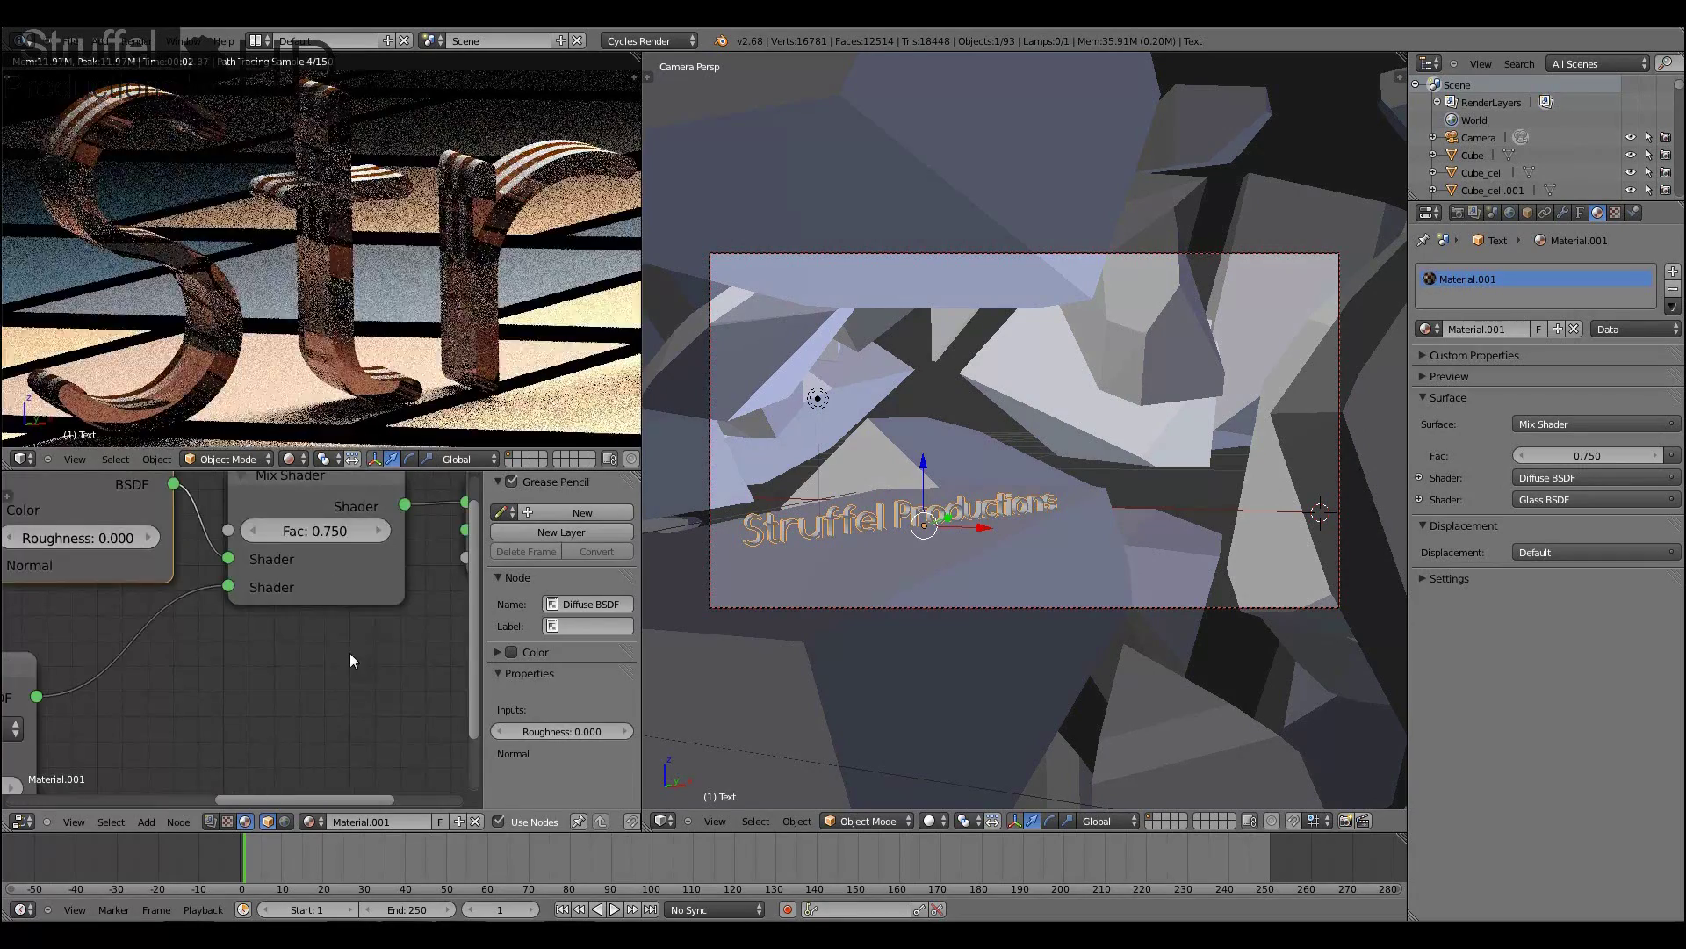
scroll(350, 660, "down", 4)
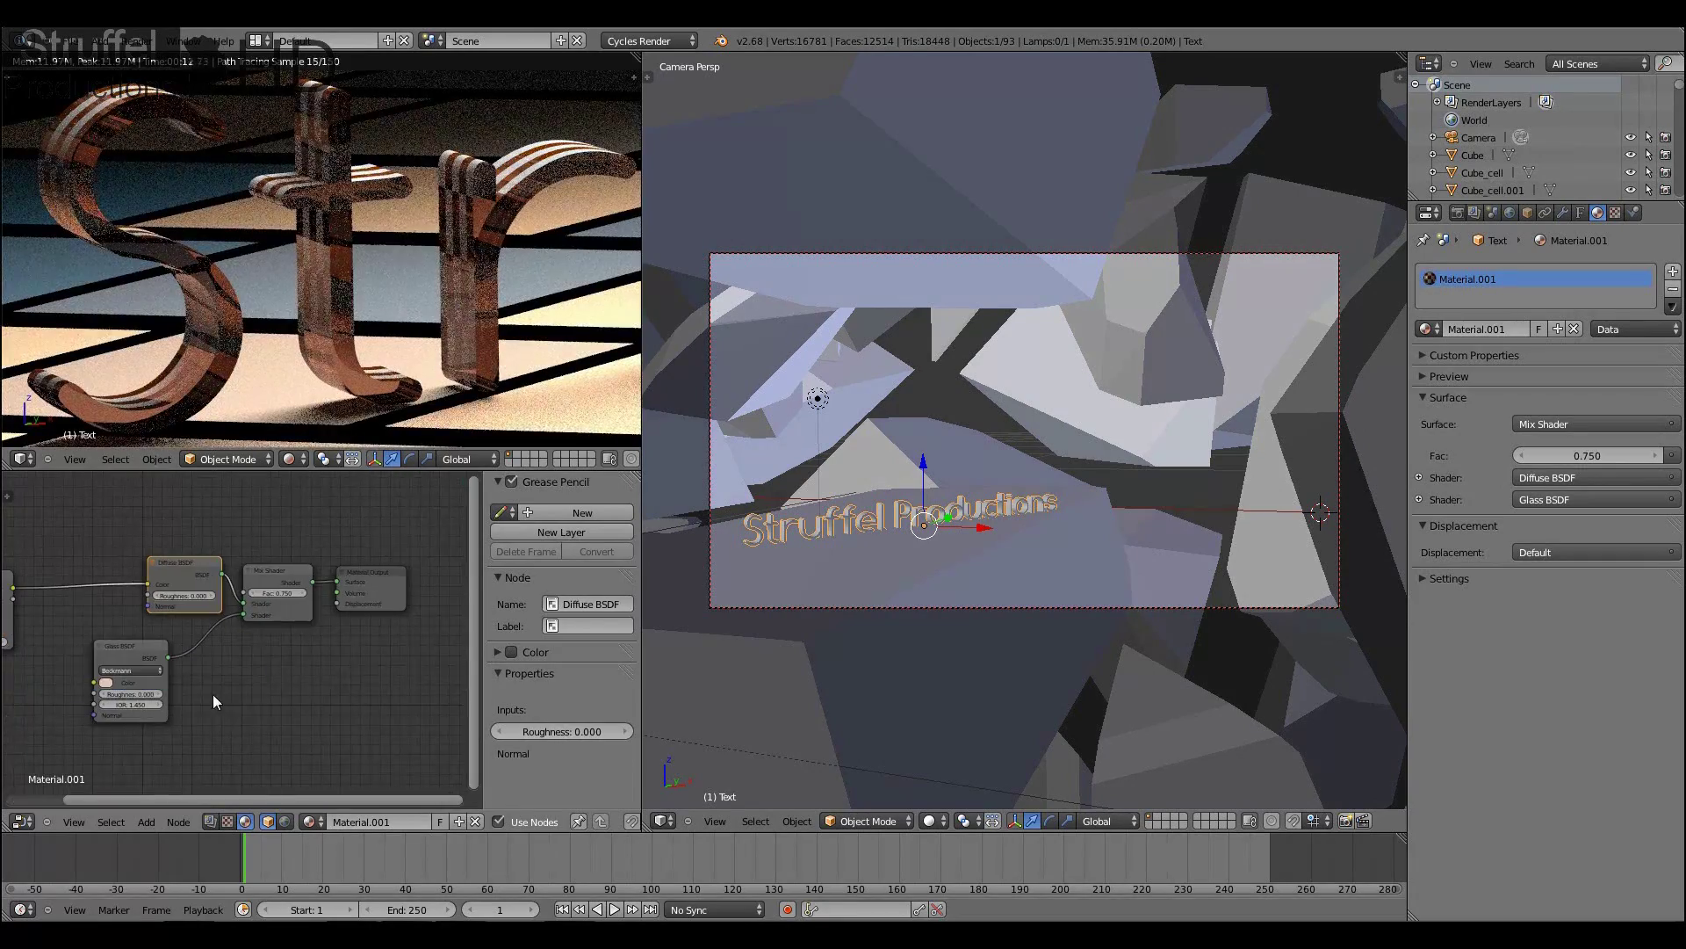
left_click(1450, 375)
left_click(1458, 213)
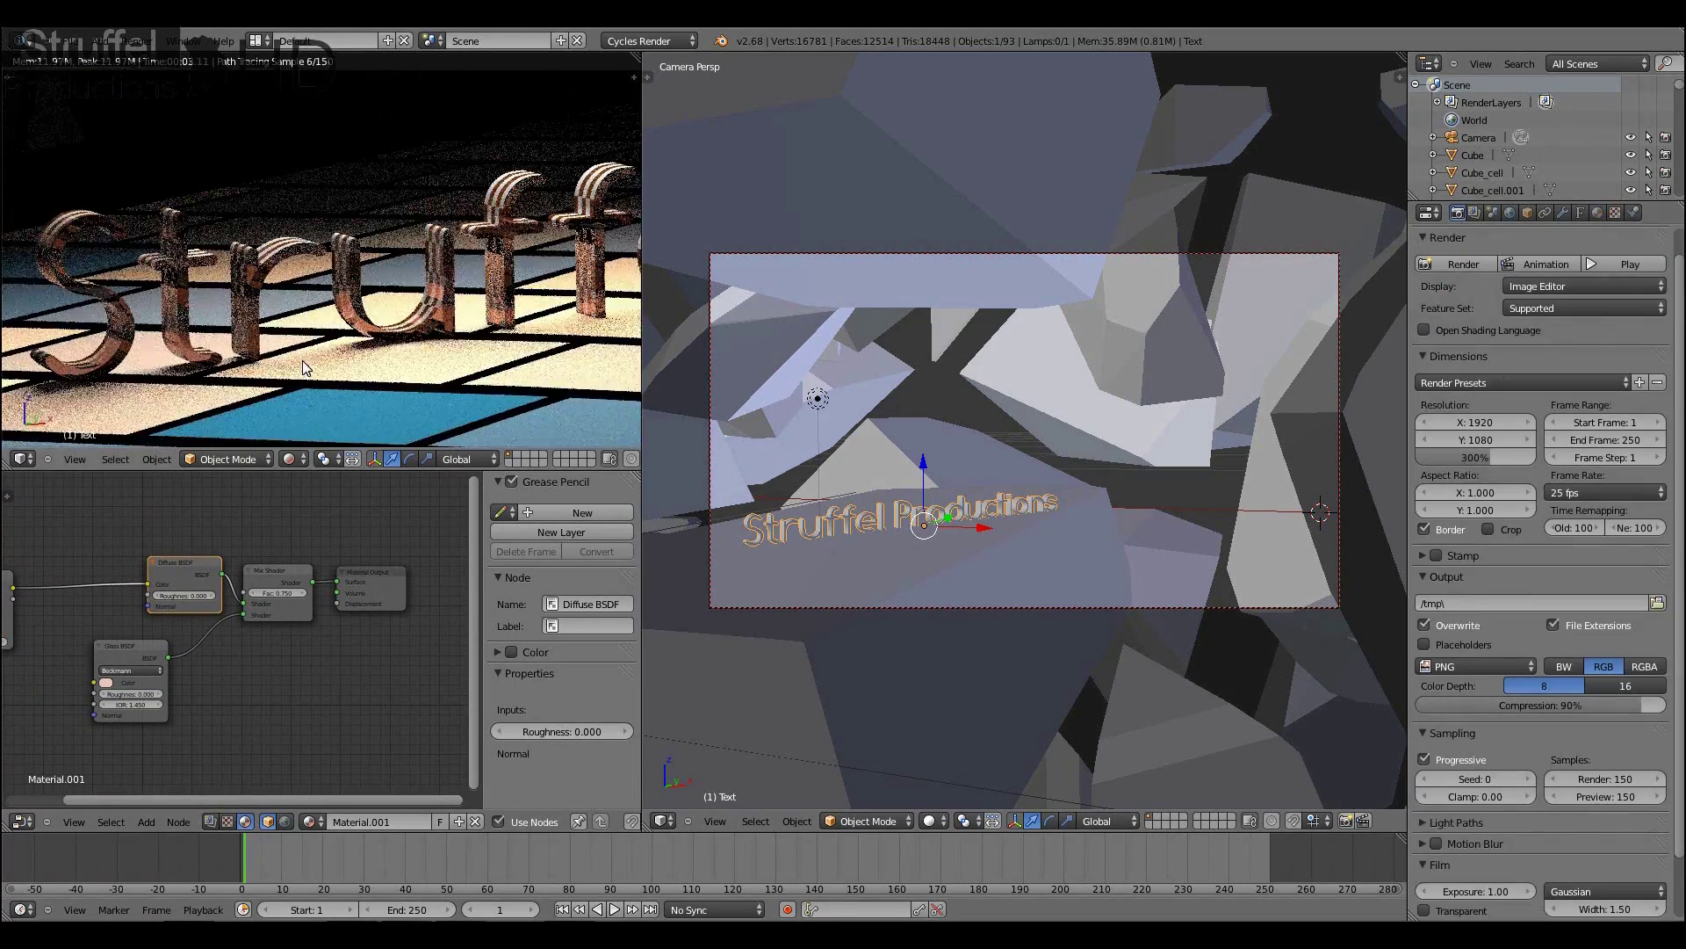
scroll(263, 615, "up", 3)
Step: Add texture and shader nodes, mix a Velvet BSDF in at Fac 0.15, and save the blend file
key("shift+a")
left_click(283, 717)
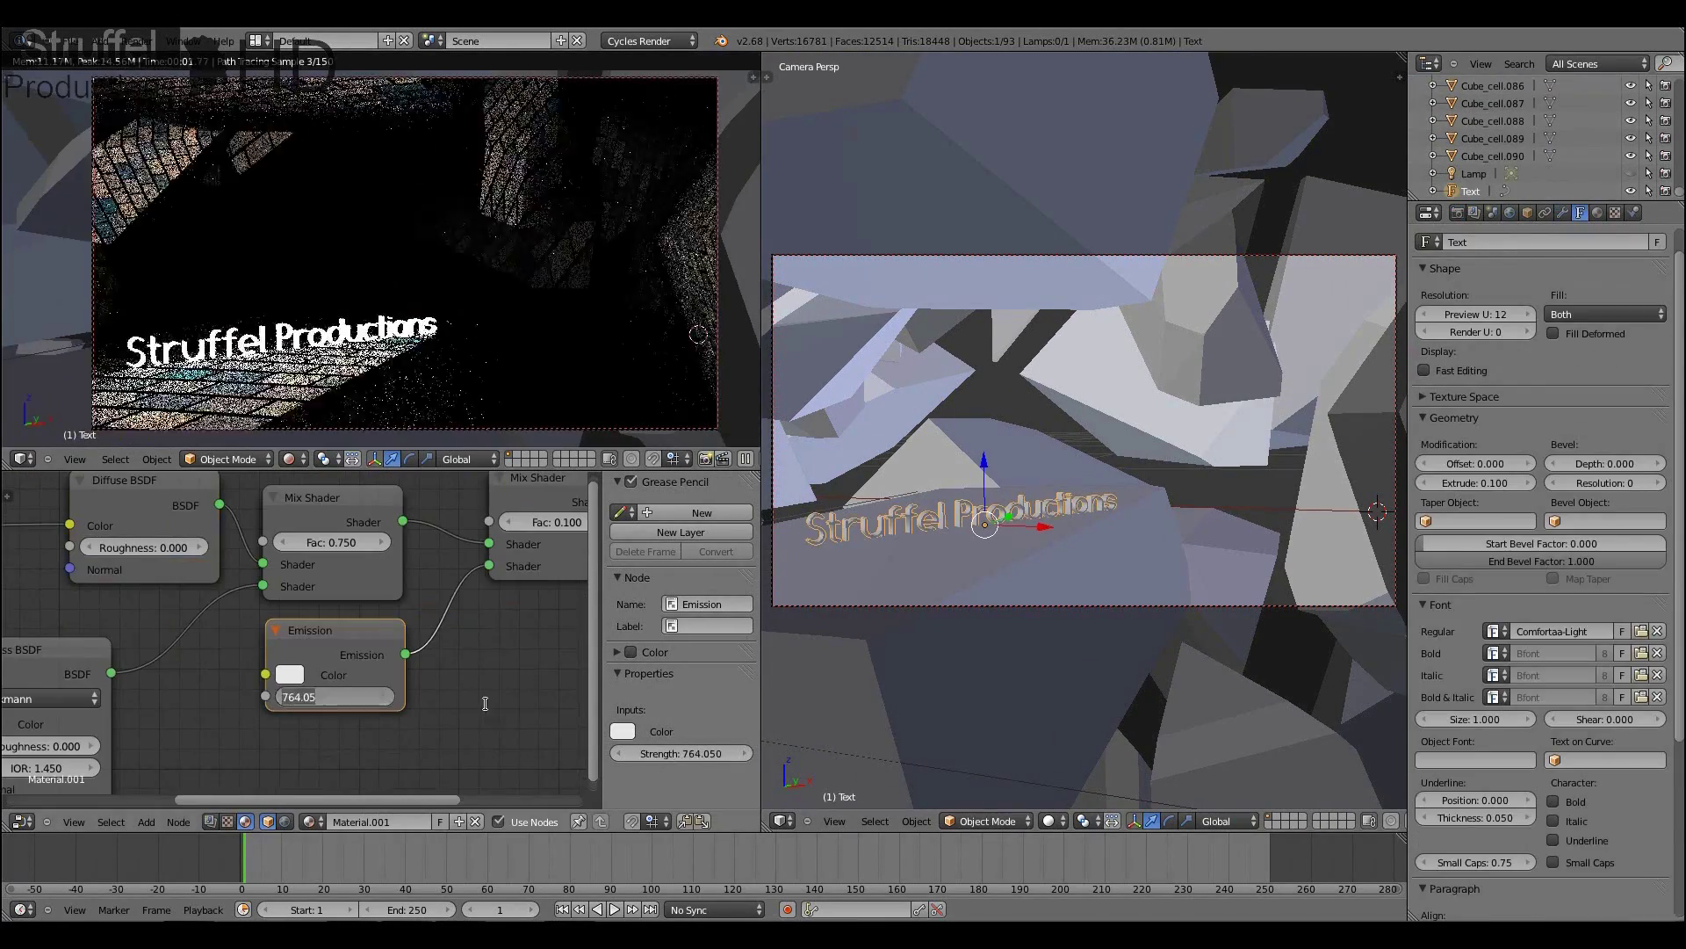
left_click(352, 631)
left_click(351, 631)
left_click_drag(386, 655, 488, 566)
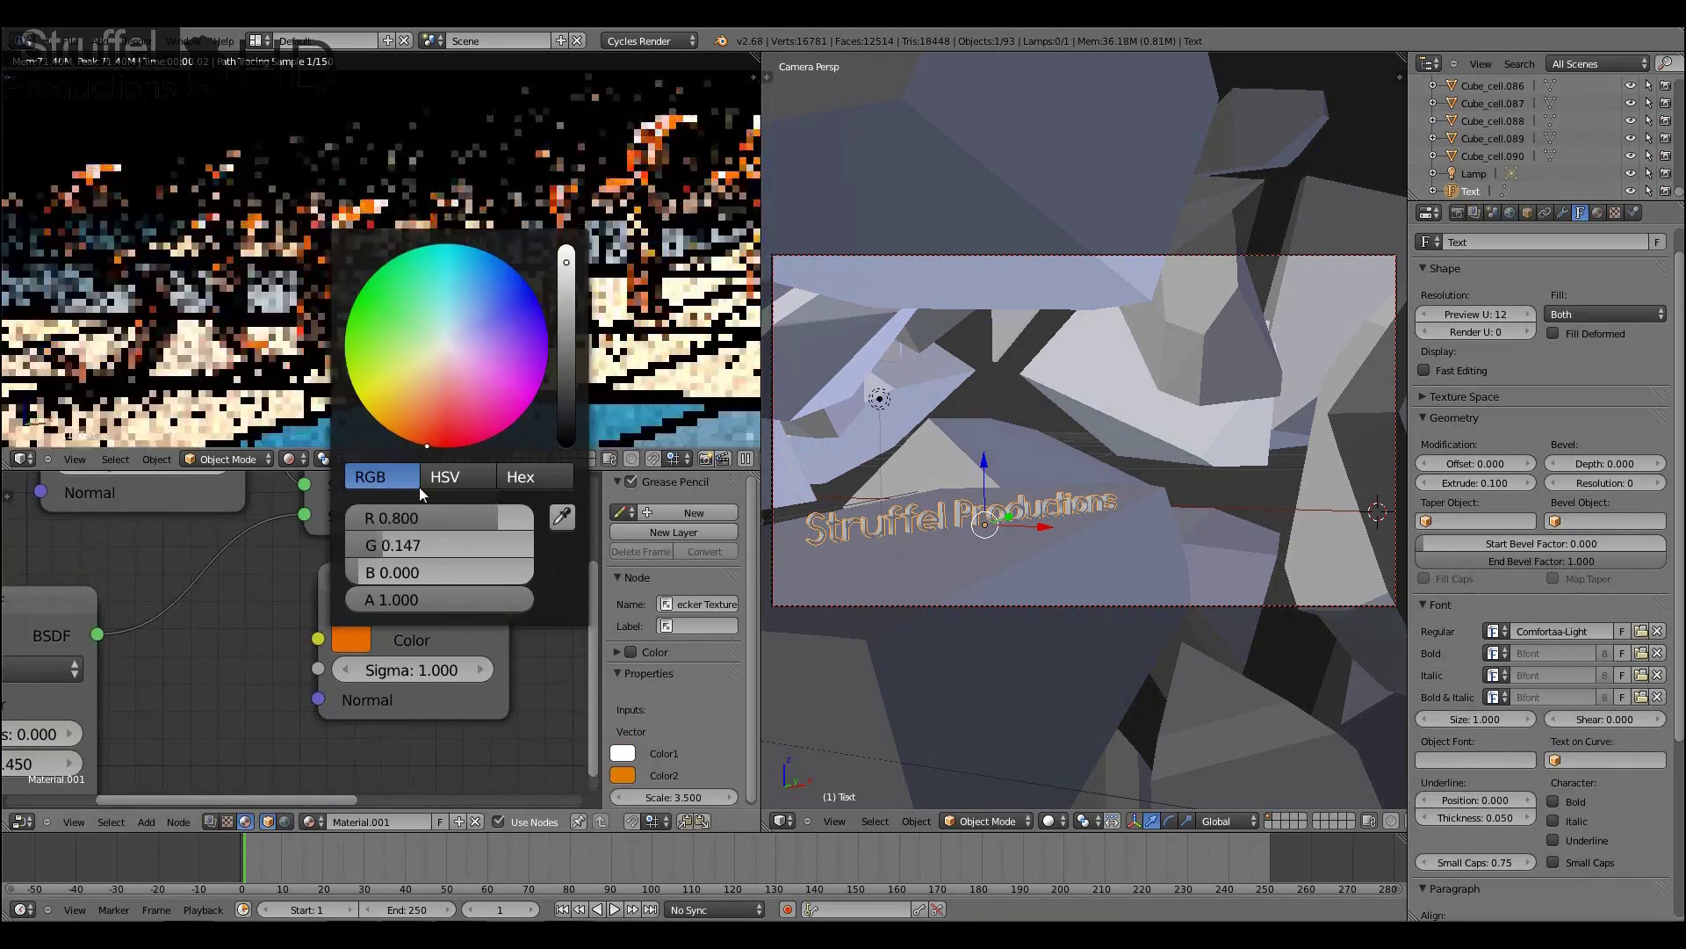
key("ctrl+s")
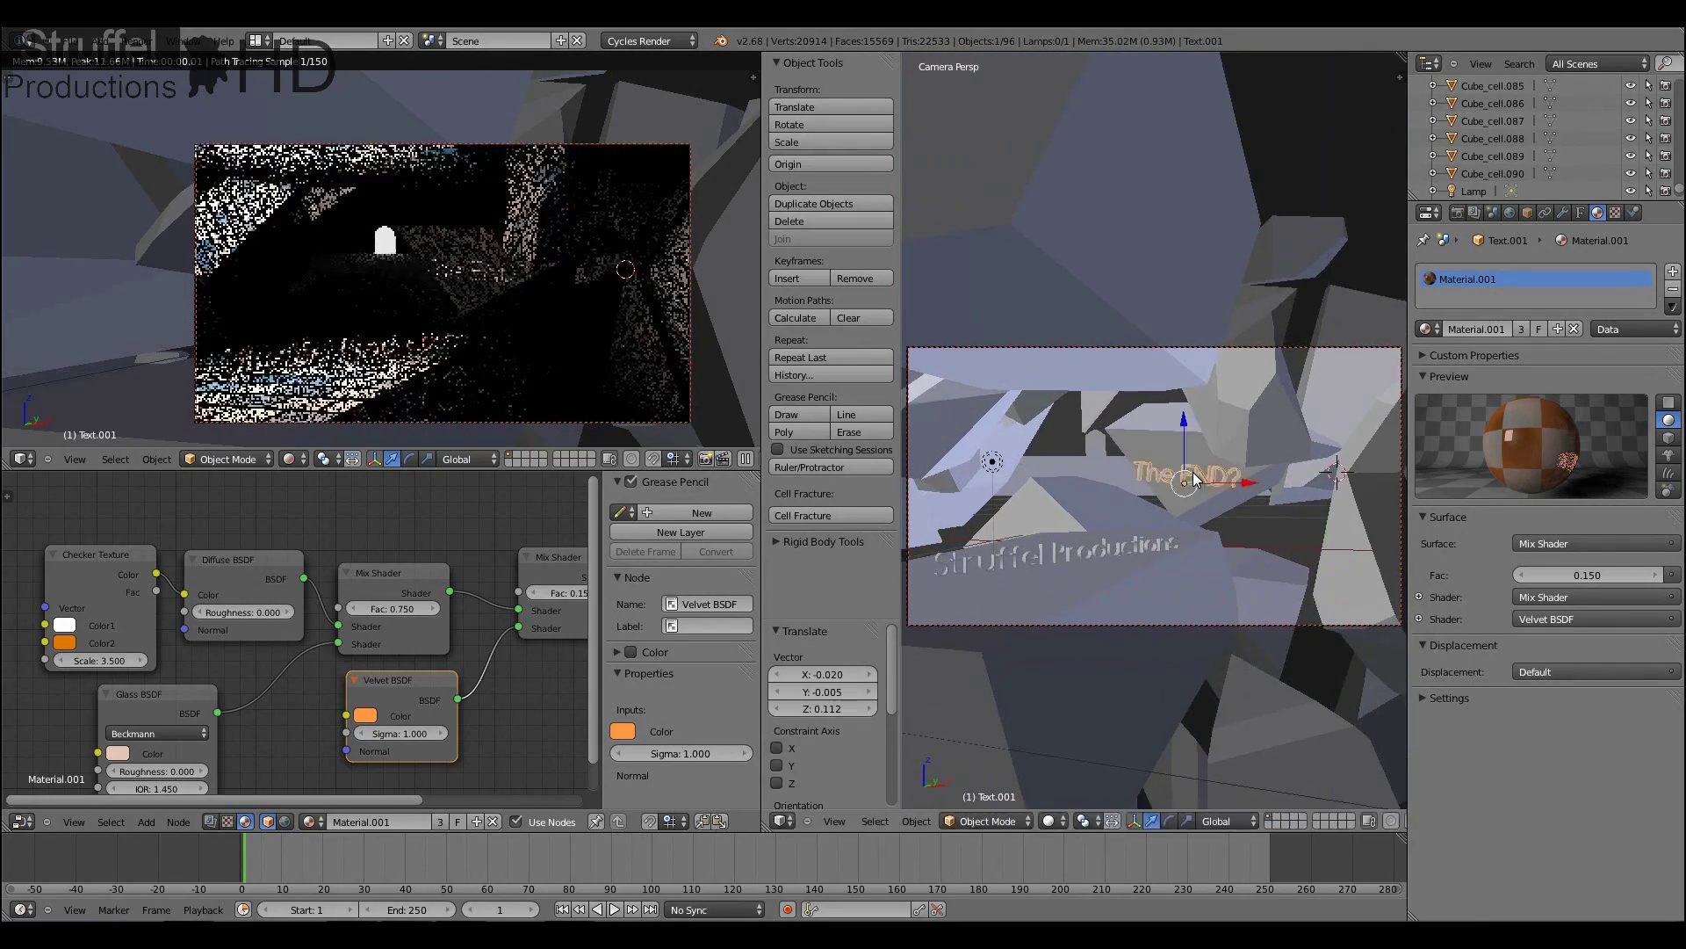
Step: Scale up and rotate the Struffel Productions text, checking it from top and camera views
left_click(1193, 508)
middle_click_drag(1193, 508, 1129, 420)
key("s")
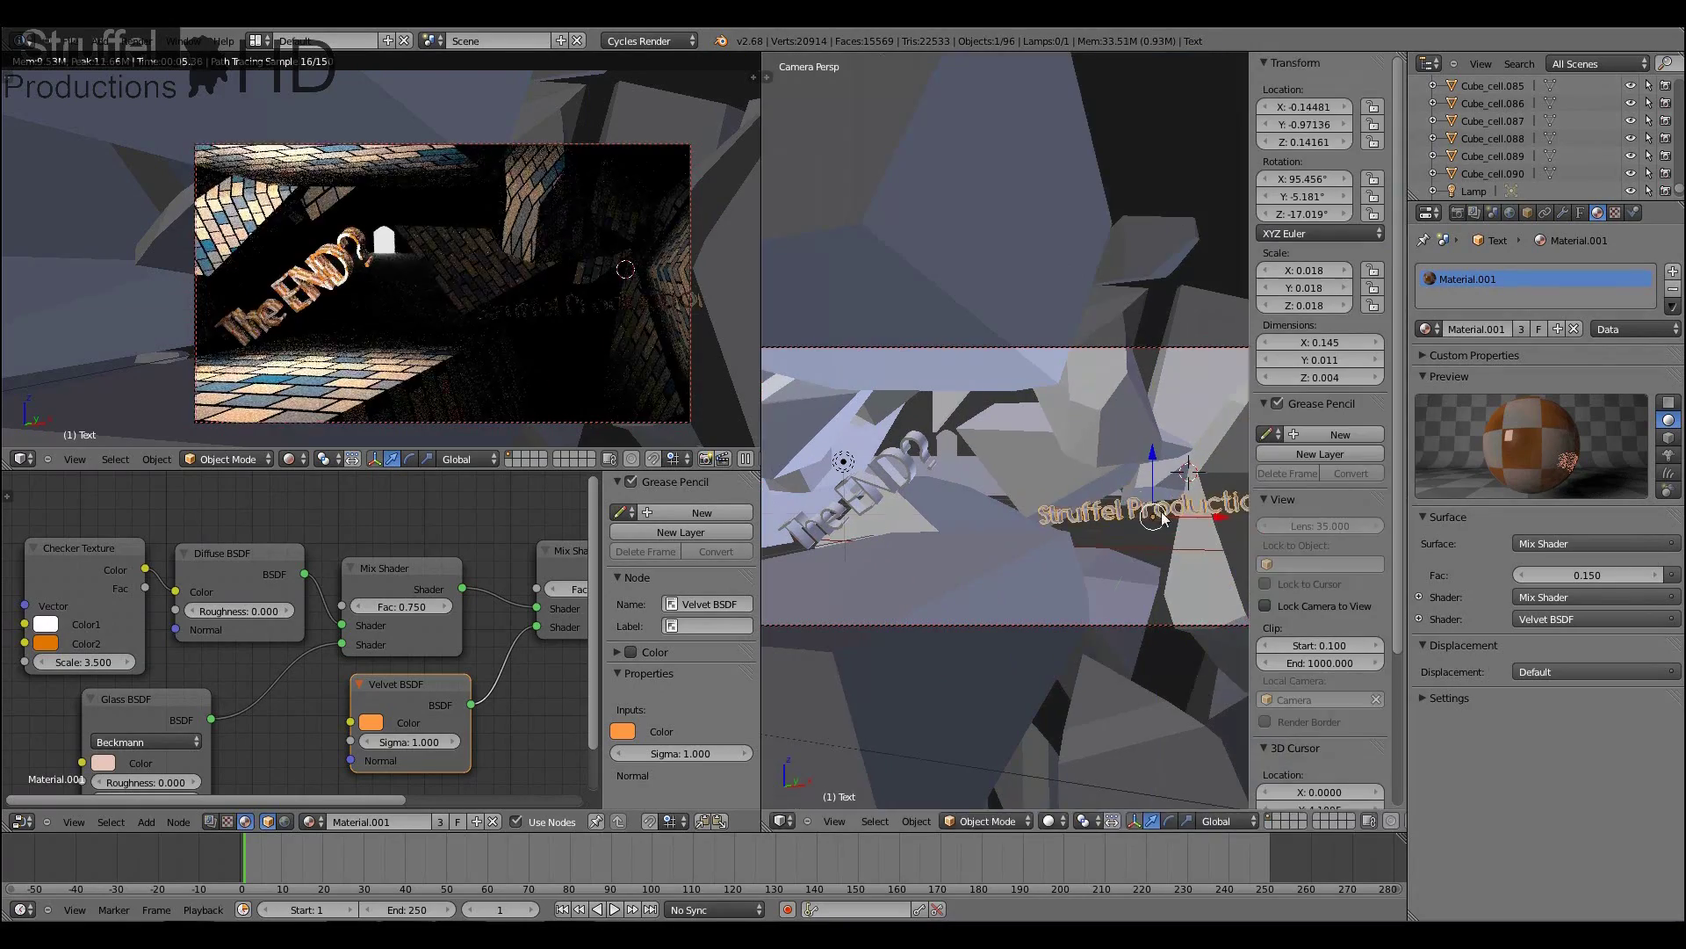
key("s")
key("KP_7")
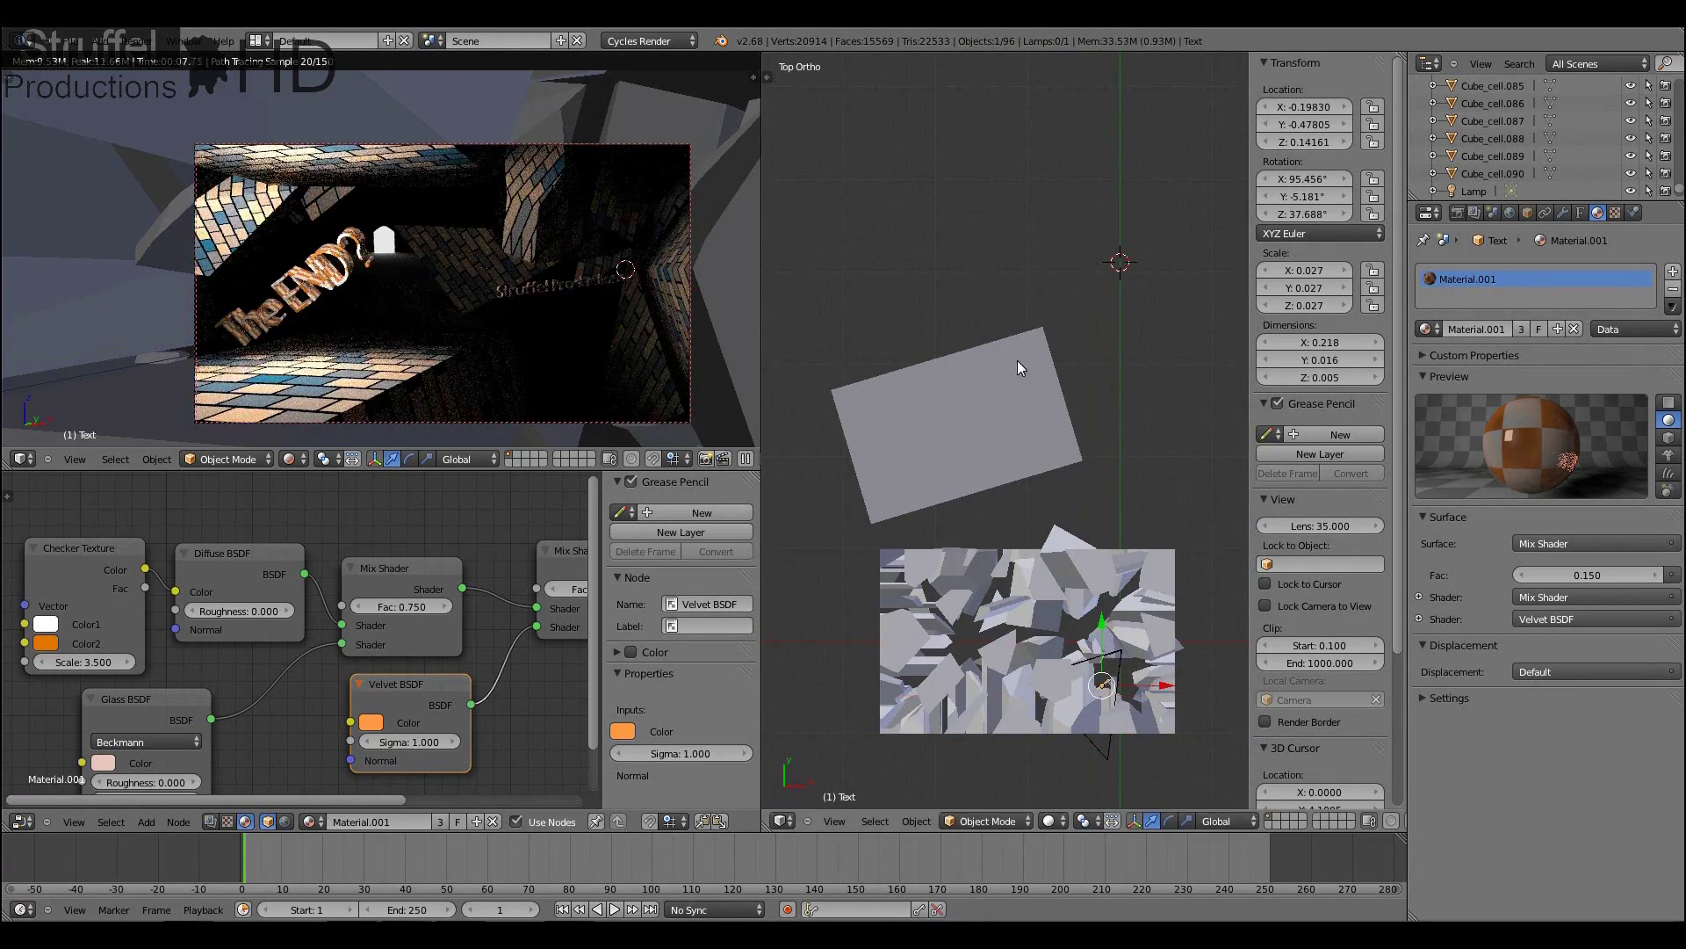
left_click(976, 702)
key("r")
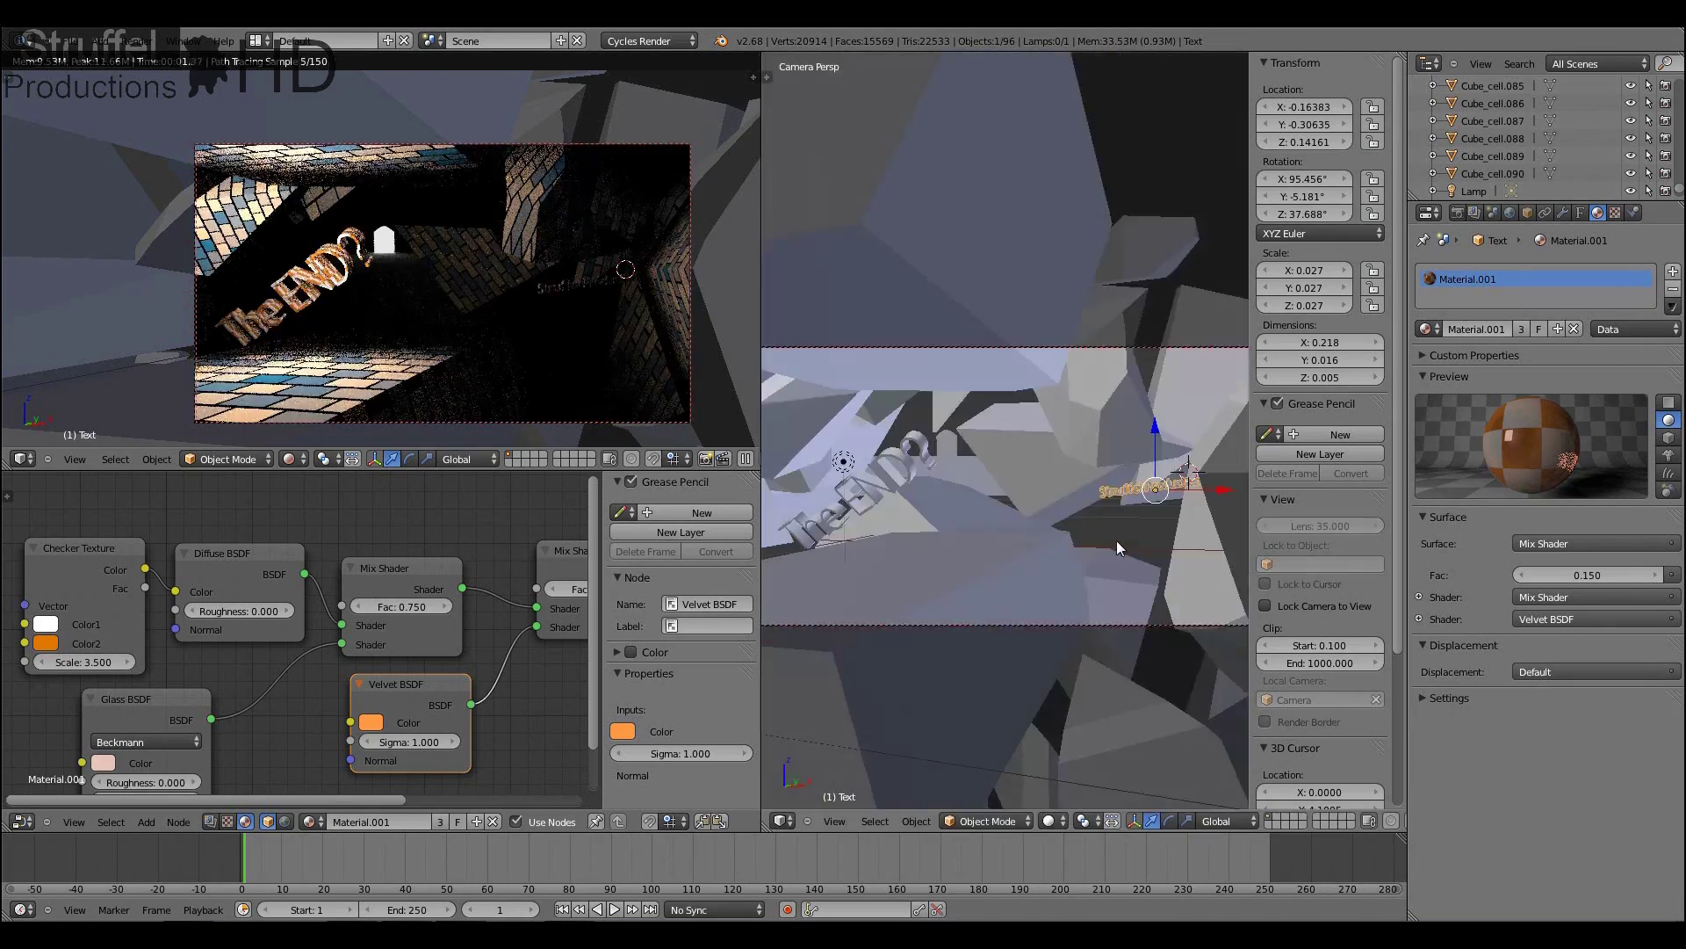
key("s")
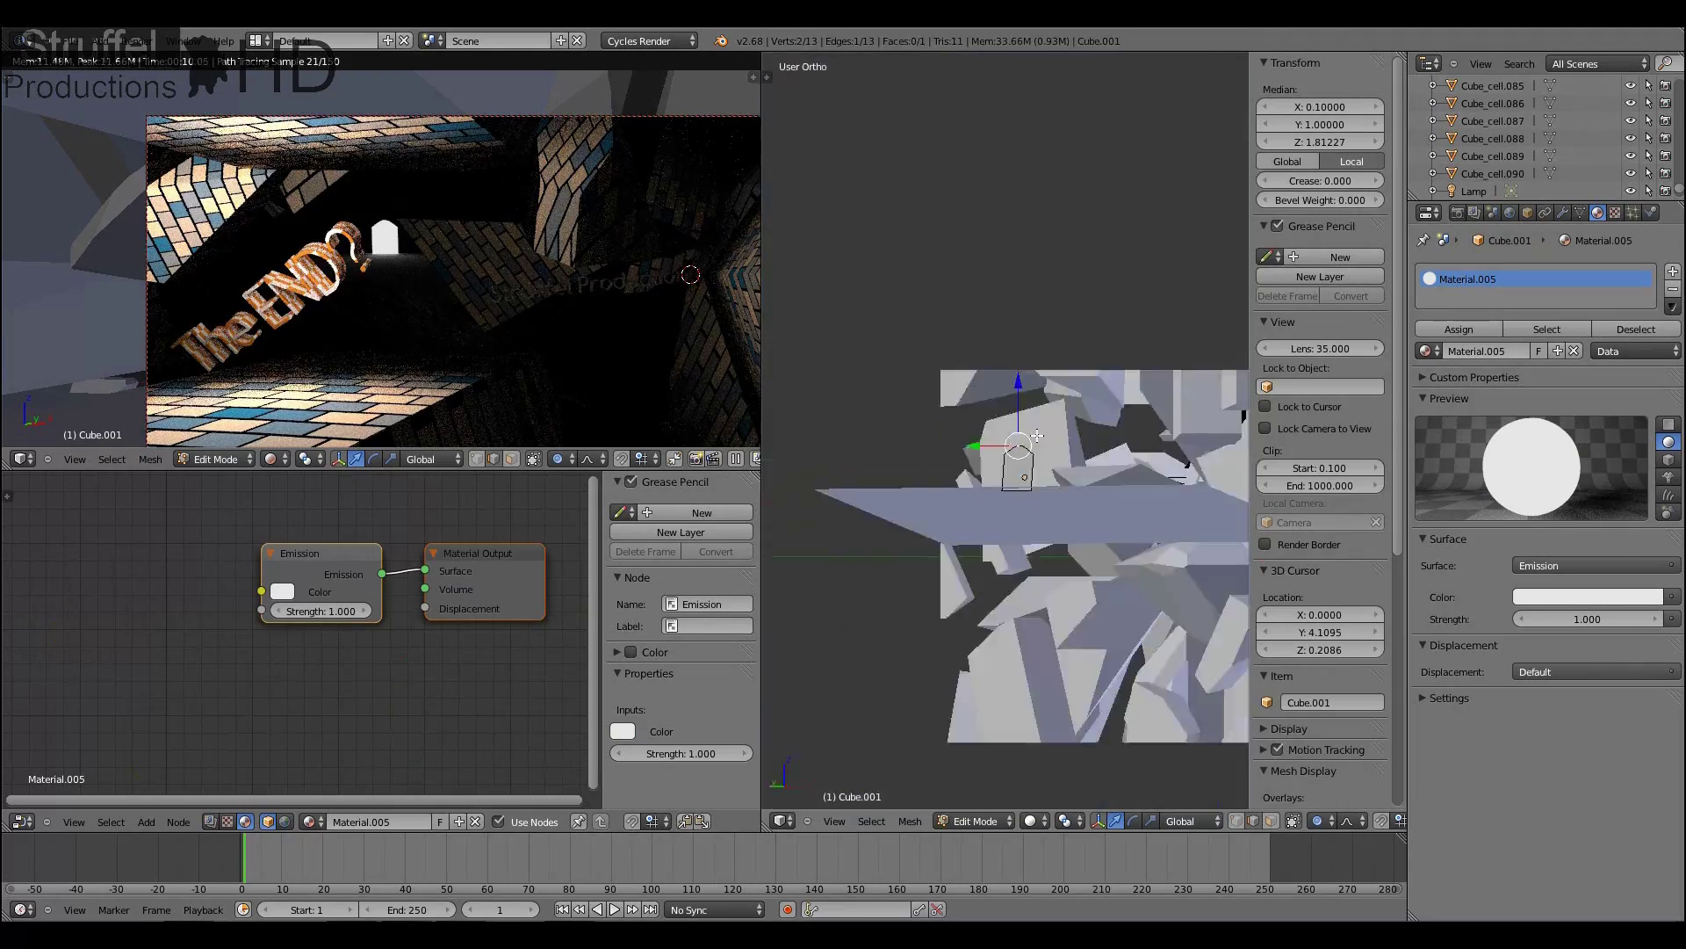
Step: Add a flattened cylinder disc with an arrow shape on top to the scene
scroll(1038, 435, "up", 8)
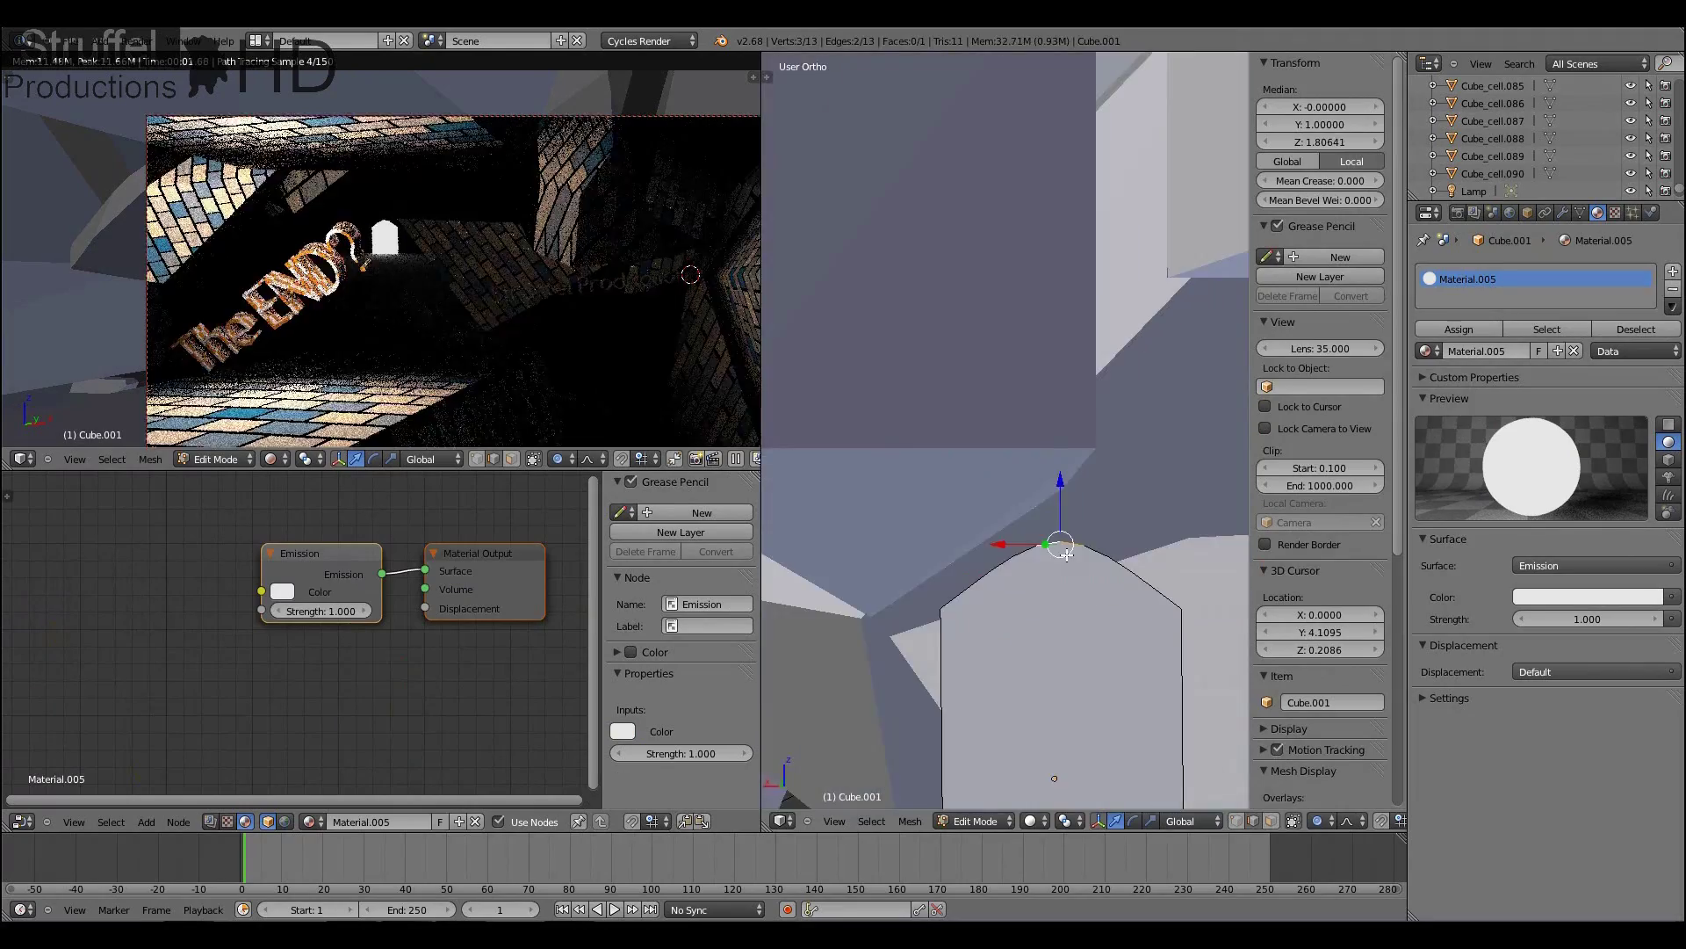
key("z")
key("g")
key("z")
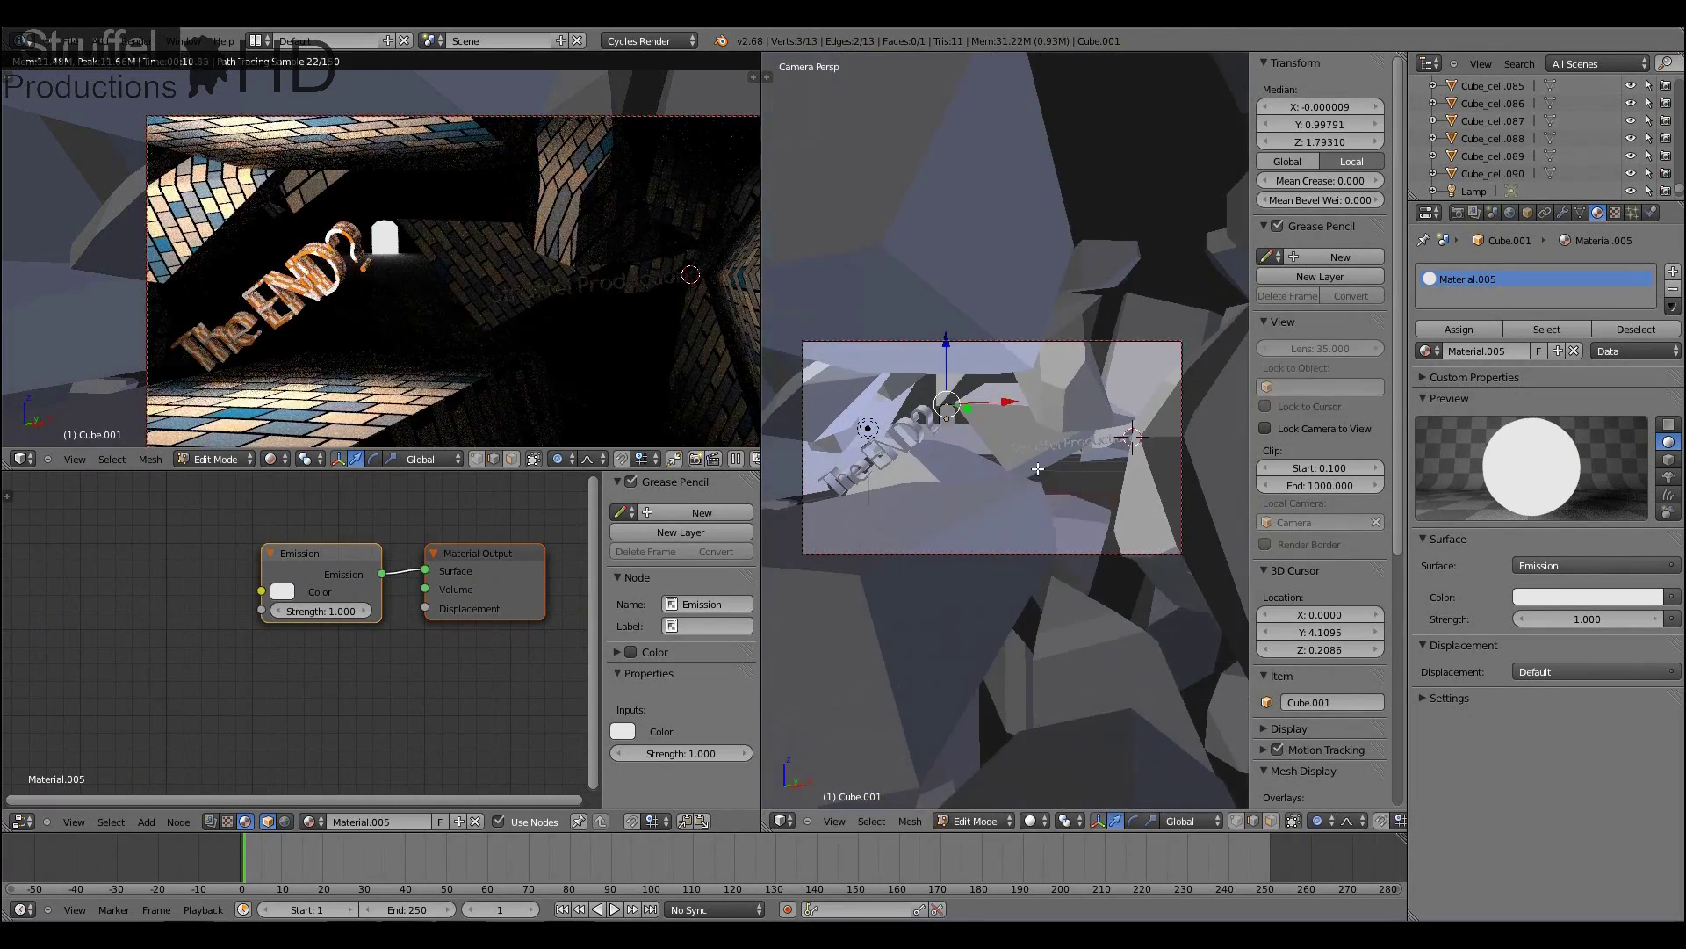
left_click(360, 848)
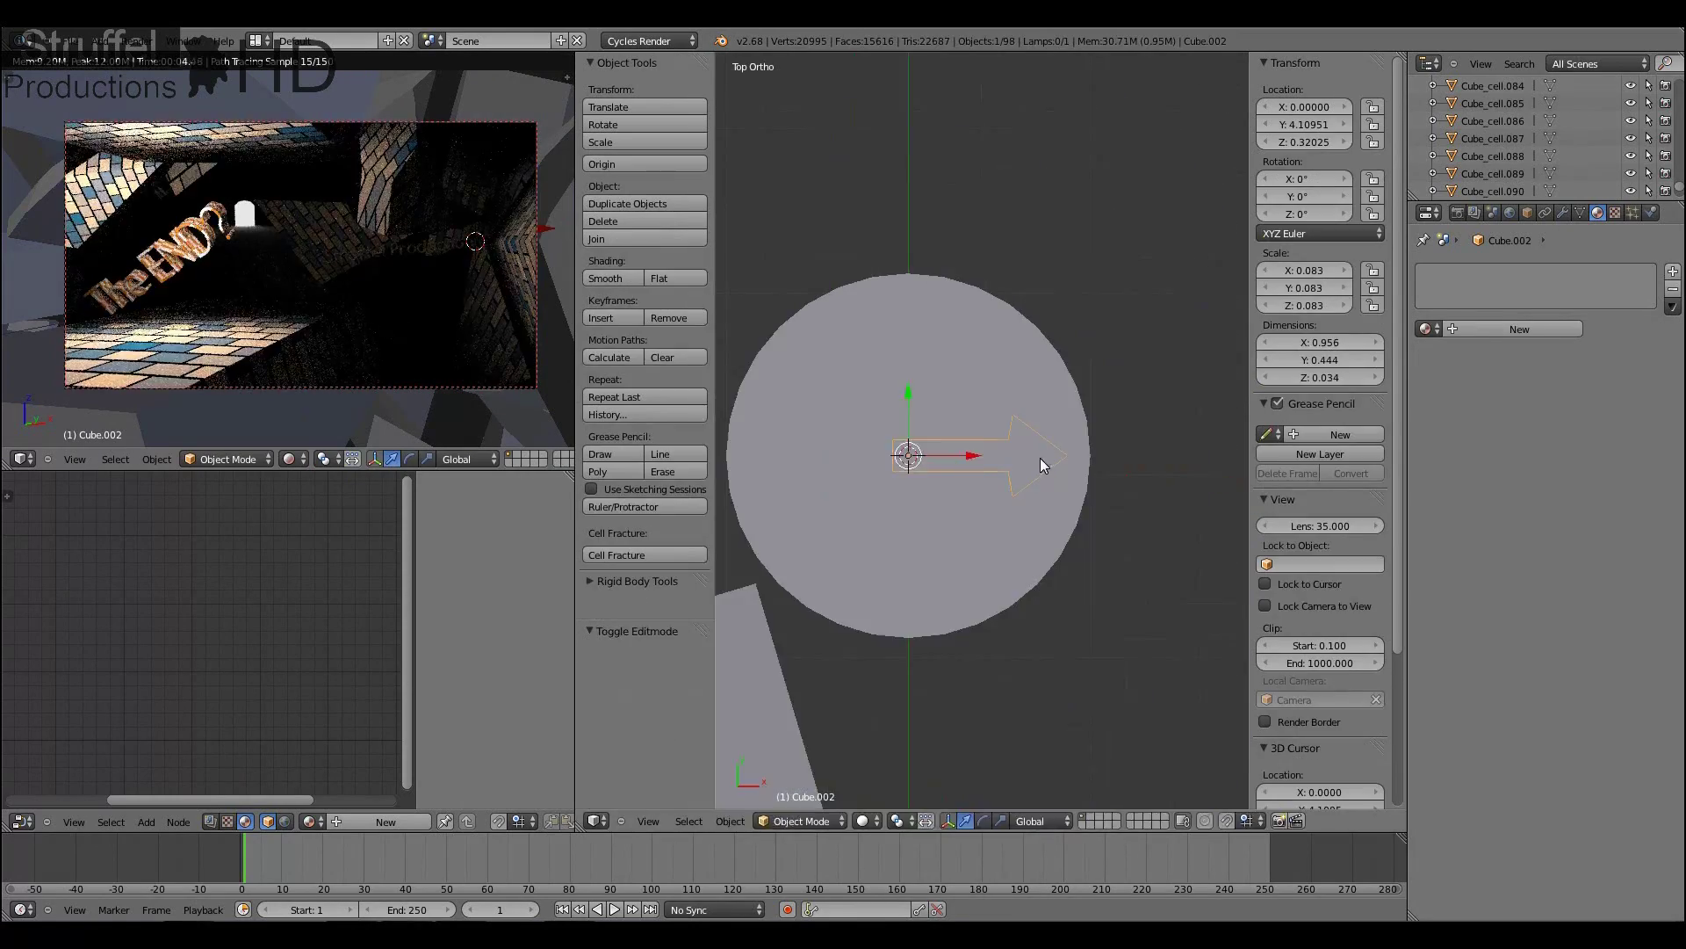
Step: Duplicate the arrow disc along the right wall and scale the Struffel Productions text by 1.173
scroll(979, 474, "down", 1)
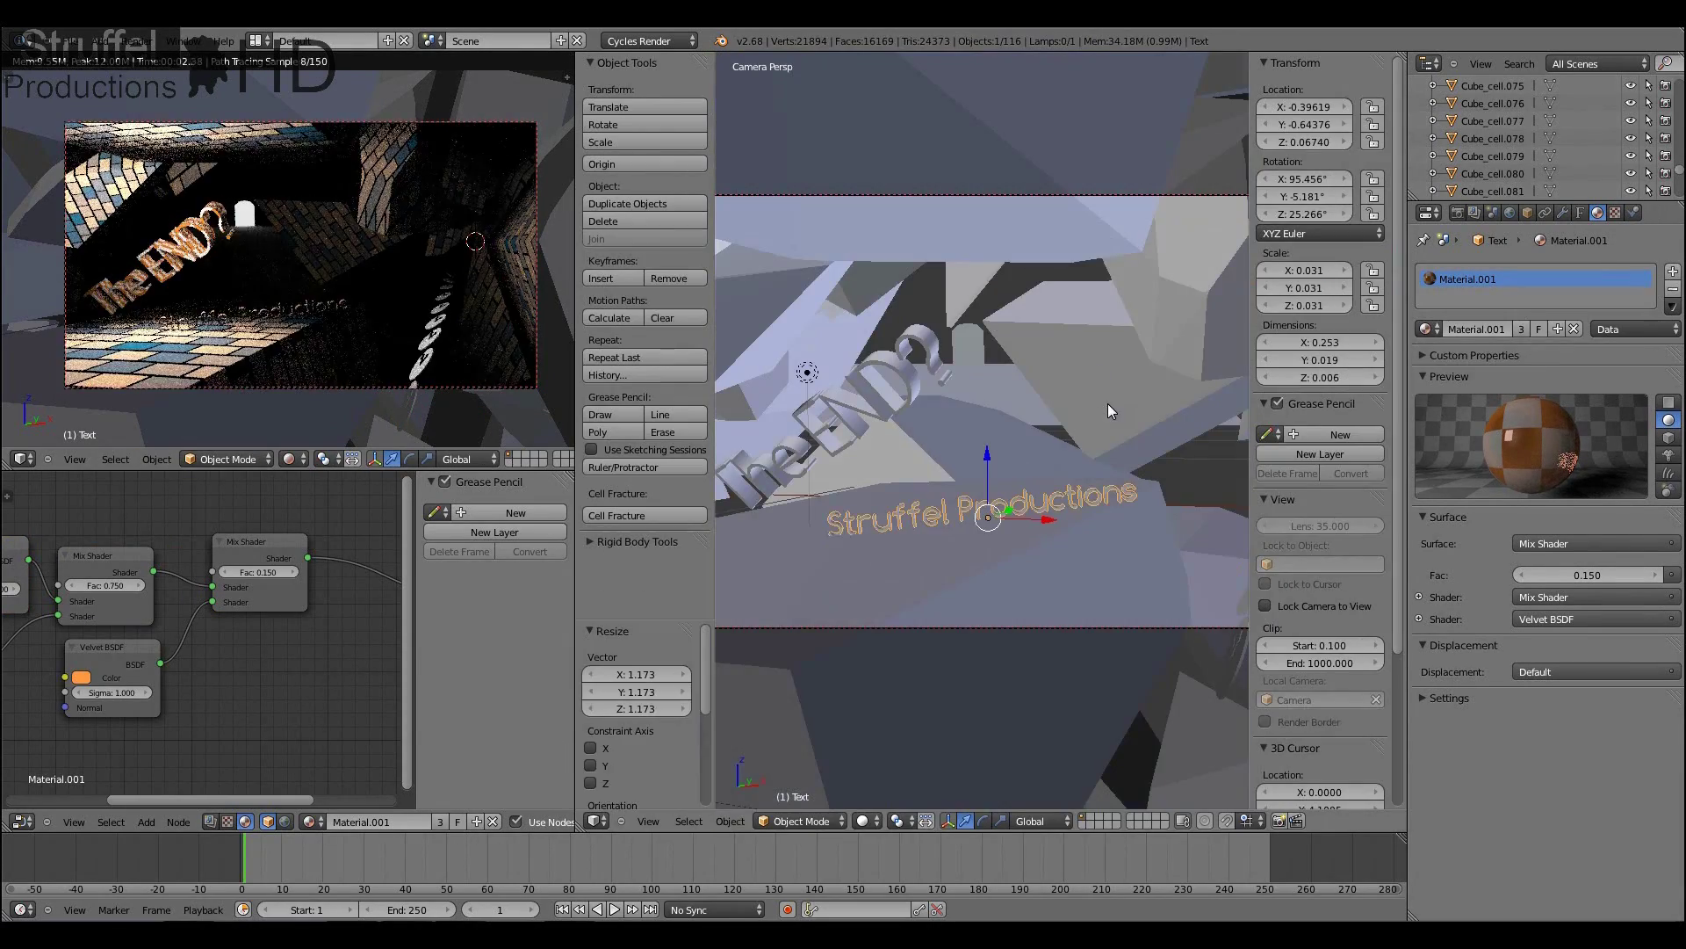
Step: Select The END? text object and view it from the front
scroll(1109, 404, "up", 5)
right_click(873, 413)
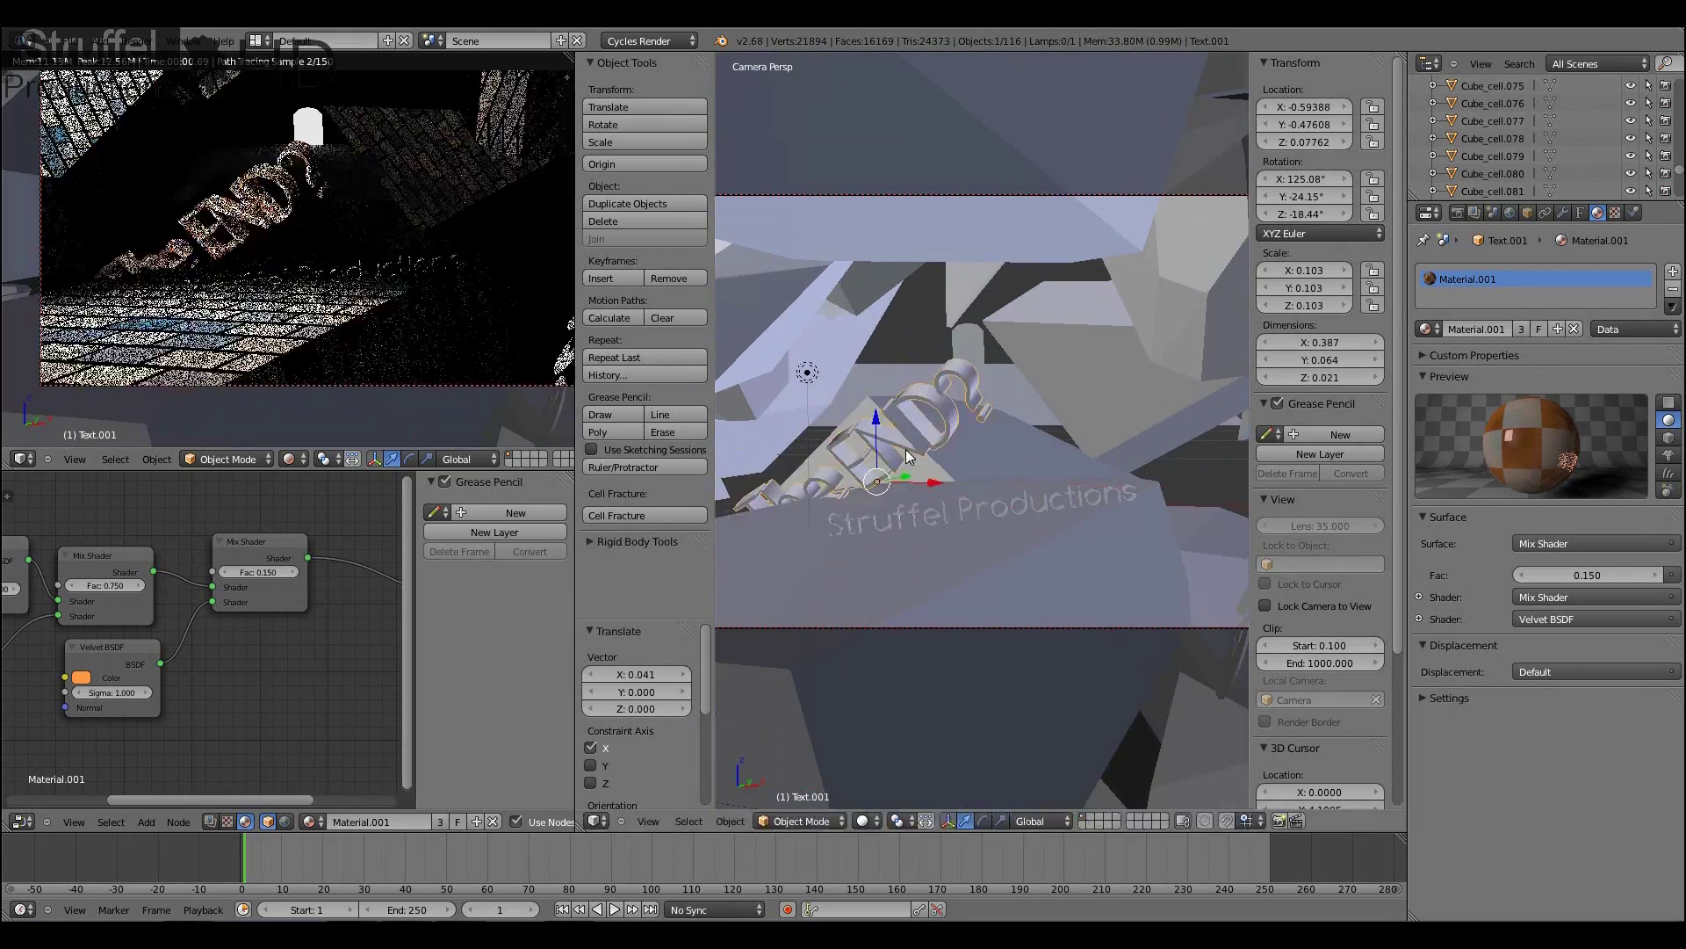
middle_click_drag(896, 440, 1084, 536)
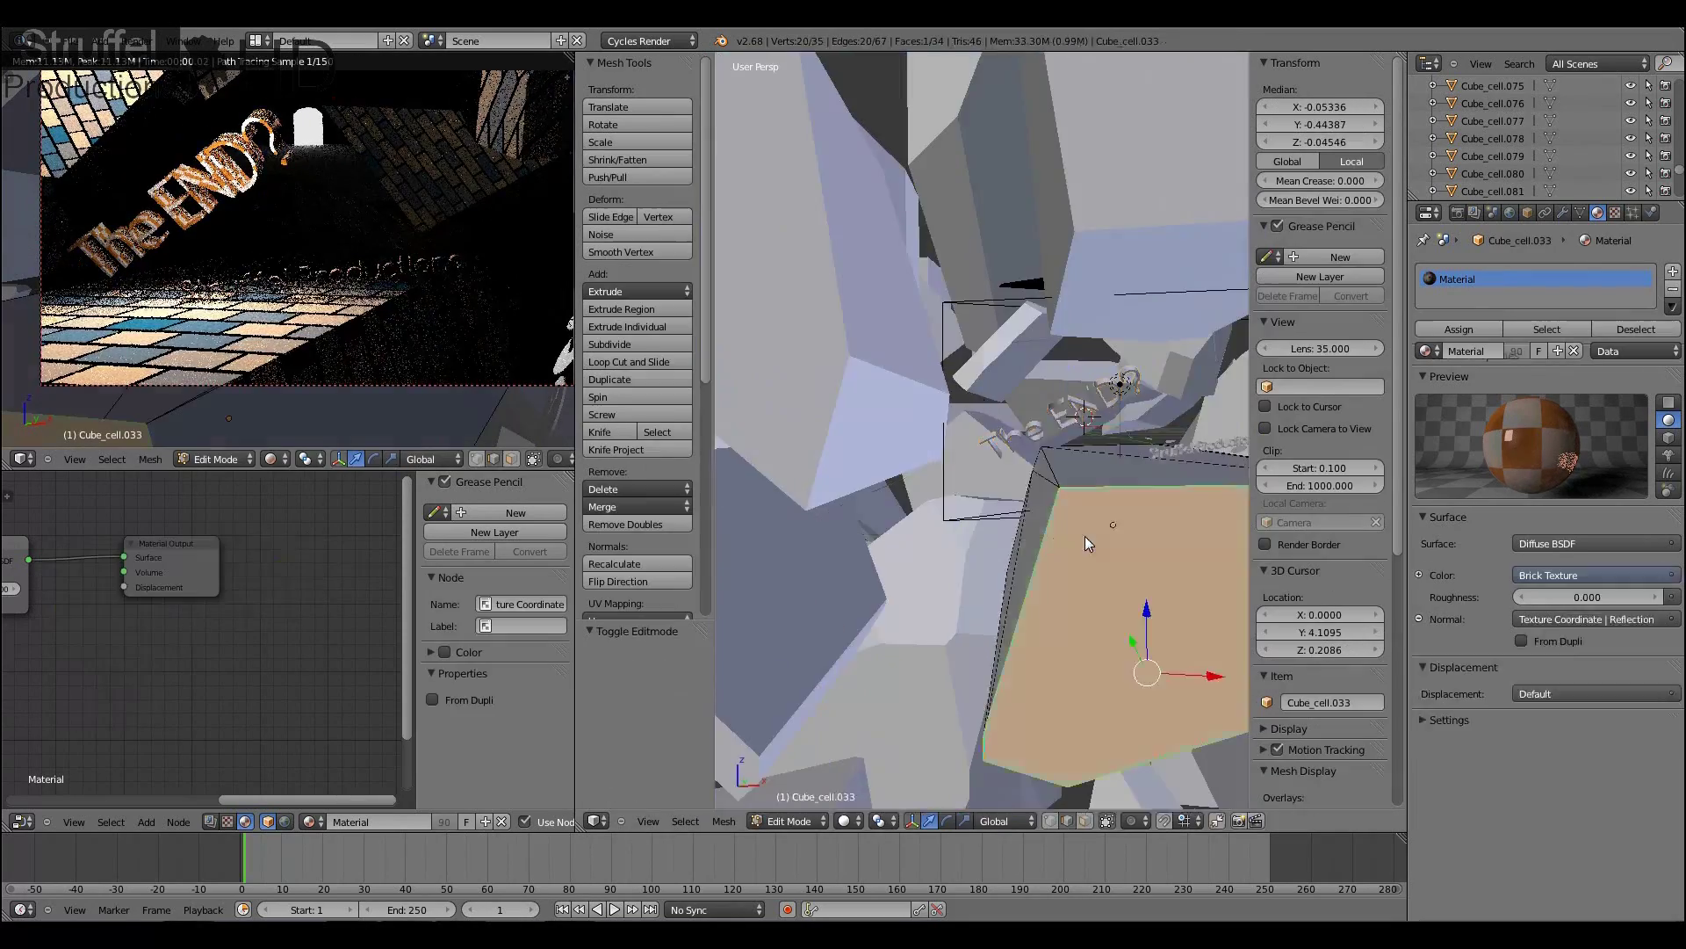
key("KP_1")
Step: Warp The END? letters by moving one vertex along Z, then render at 300% of 1920×1080
key("Tab")
key("Tab")
scroll(946, 467, "up", 3)
key("Tab")
scroll(1043, 369, "up", 5)
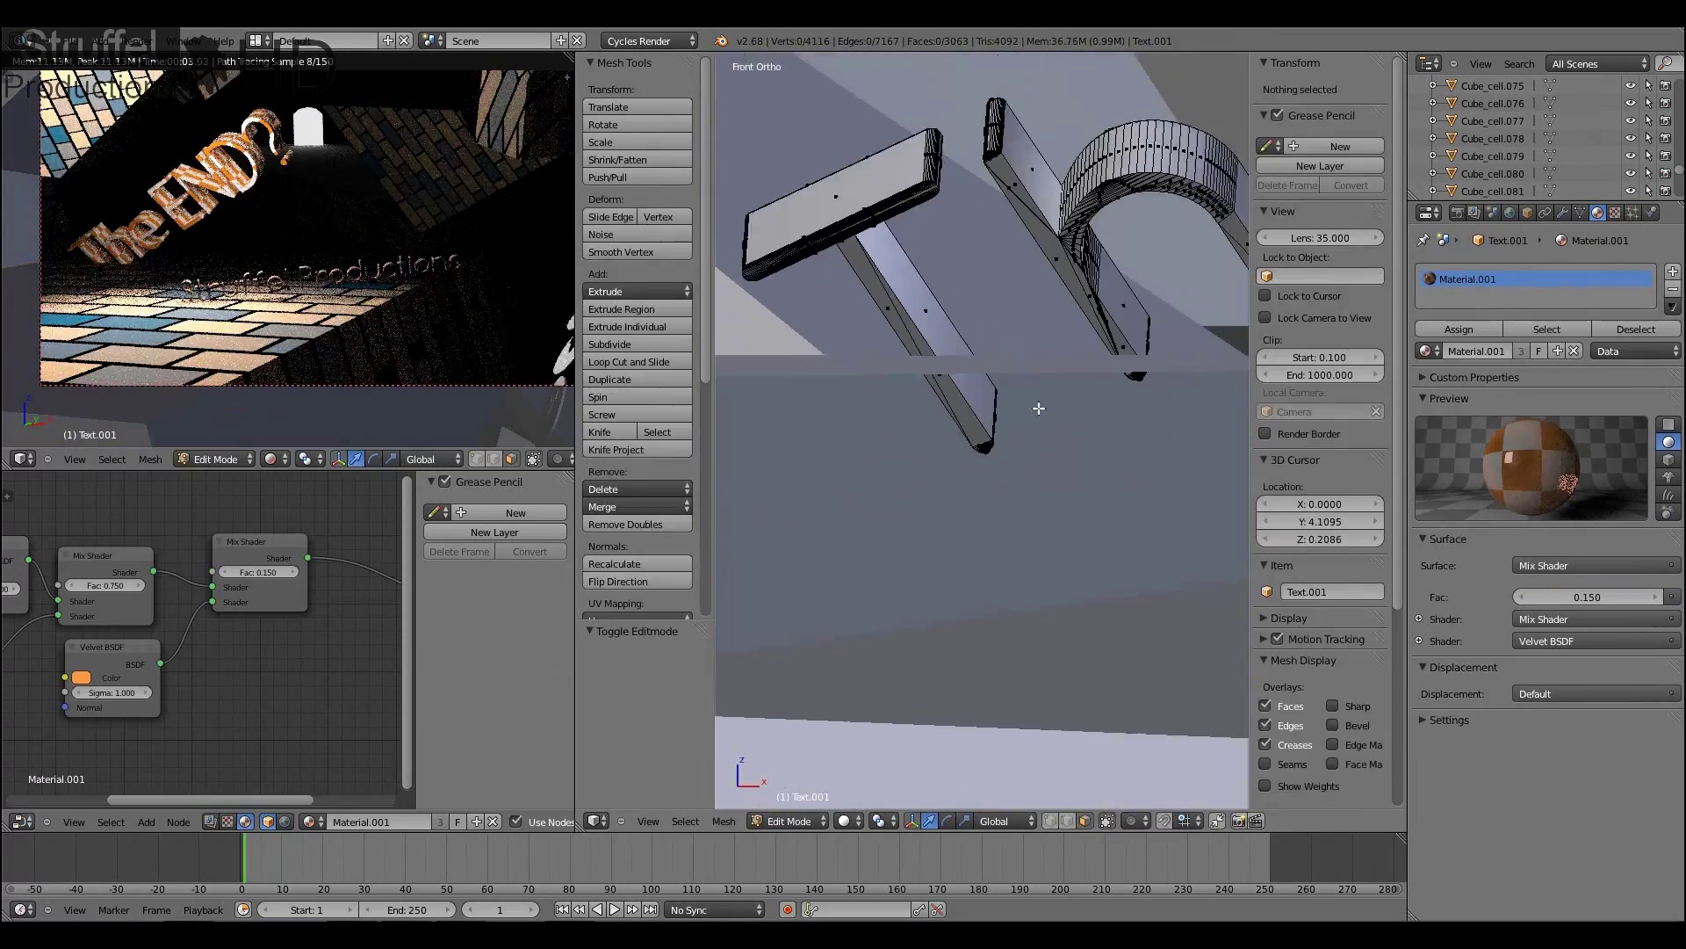
right_click(1145, 352)
key("g")
key("z")
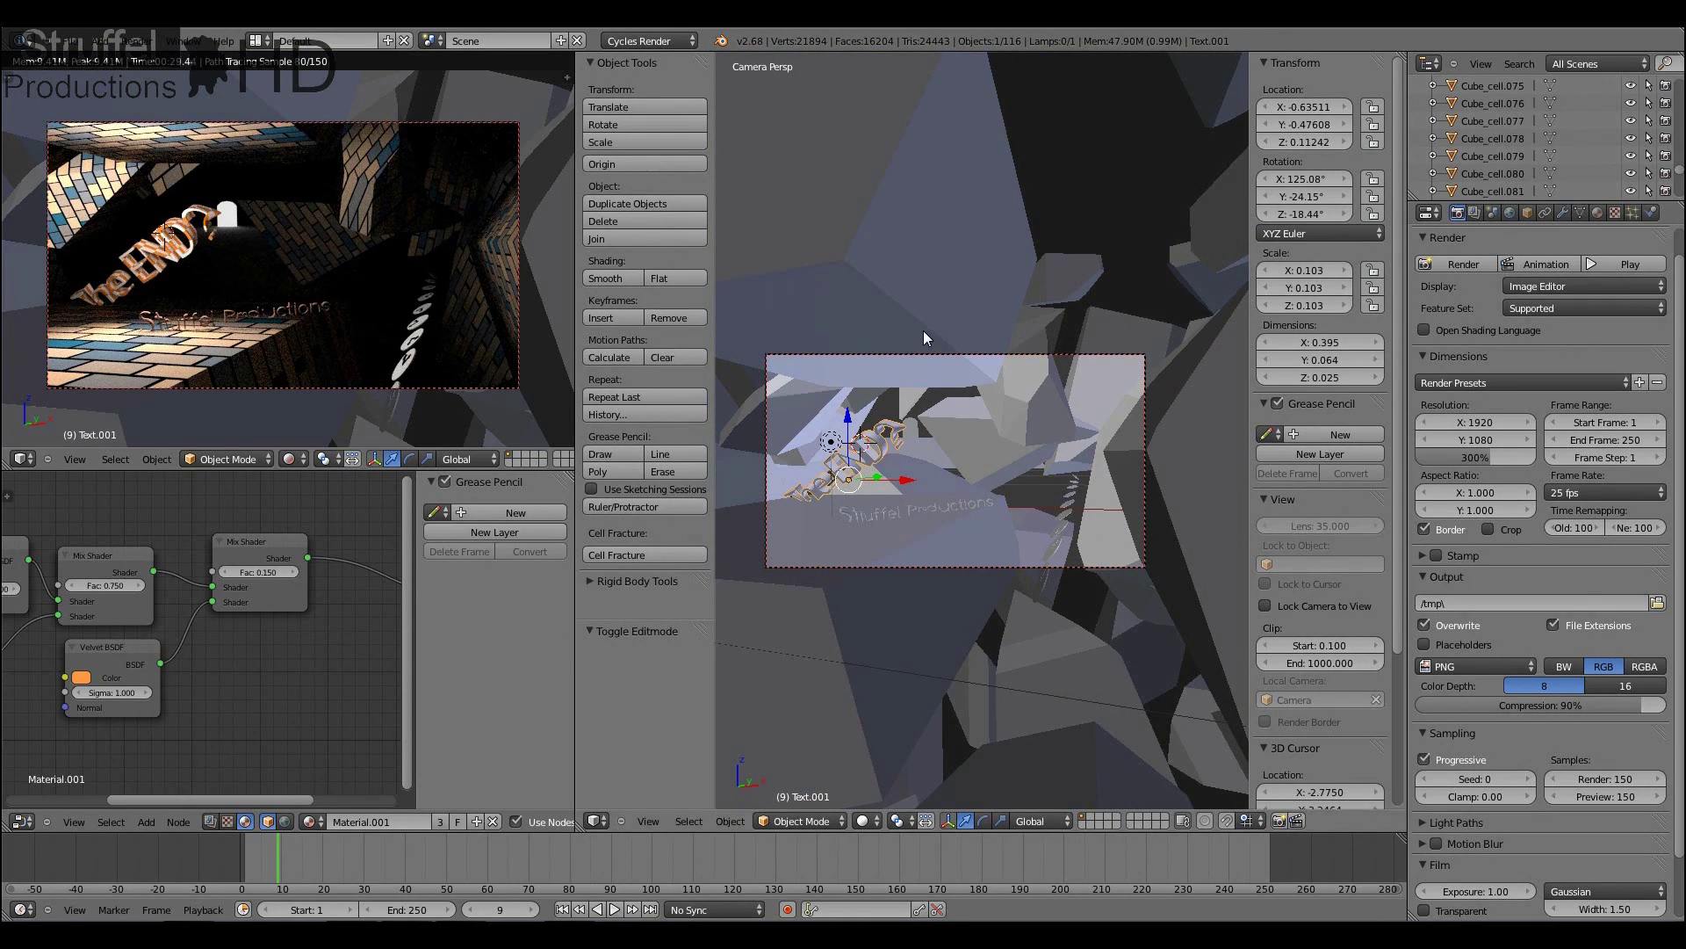
scroll(1568, 524, "up", 1)
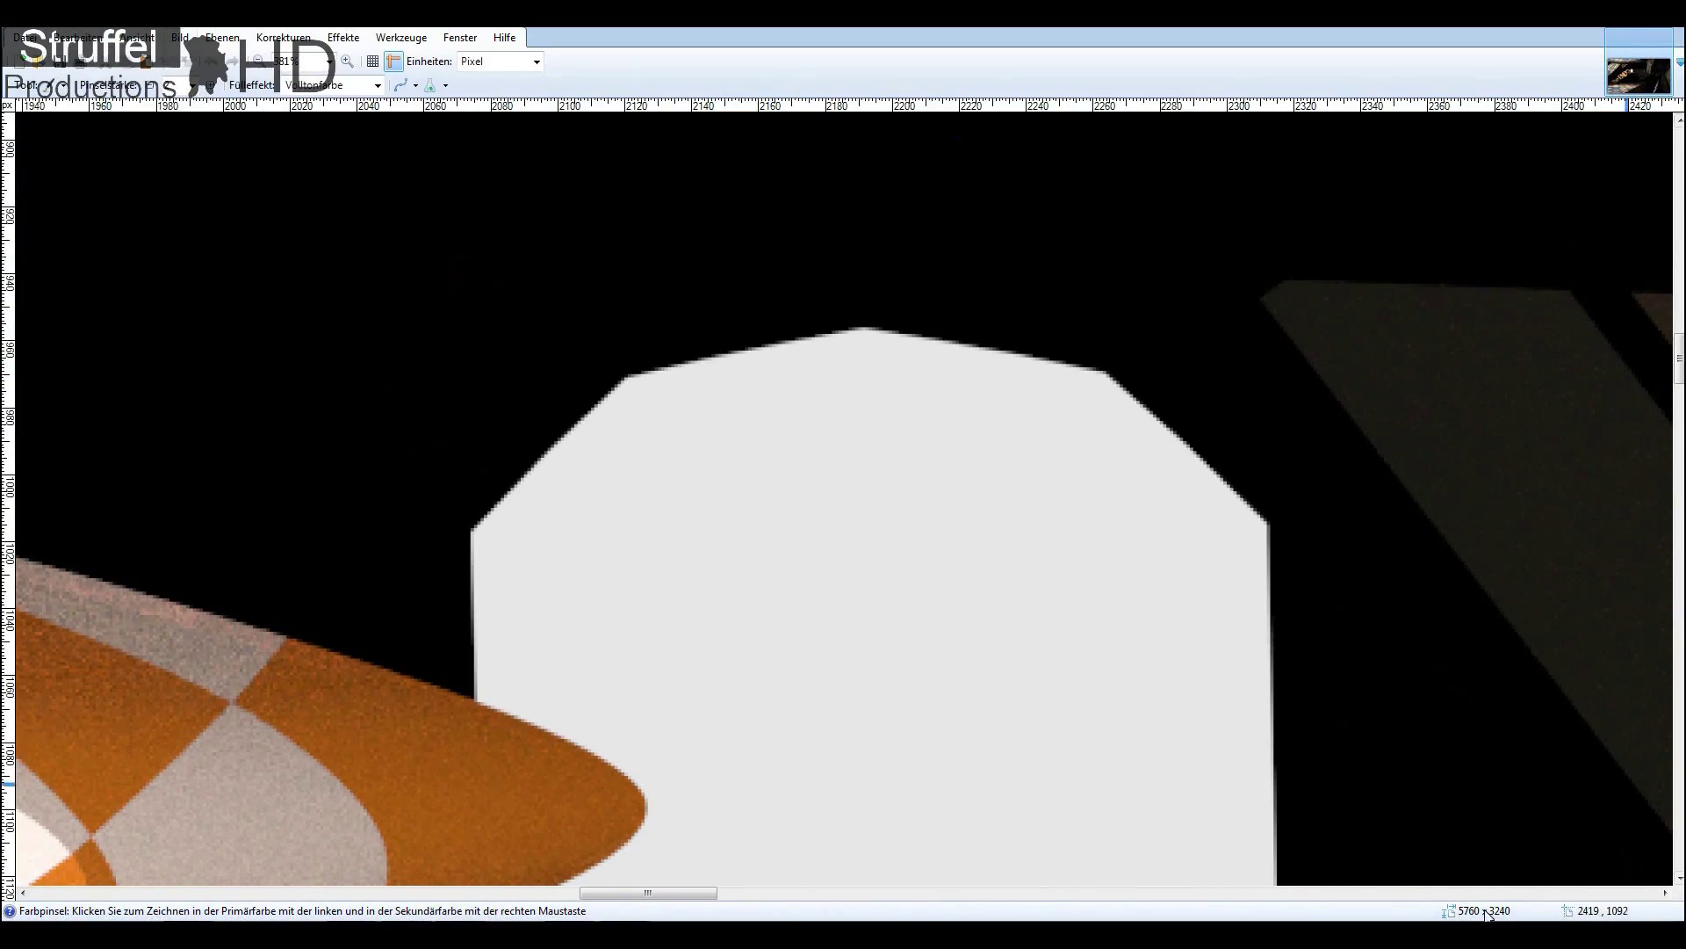
left_click(40, 85)
Step: Round off the doorway top by filling an elliptical selection with white
left_click(80, 208)
left_click_drag(470, 293, 1261, 783)
key("BackSpace")
key("ctrl+d")
left_click(39, 84)
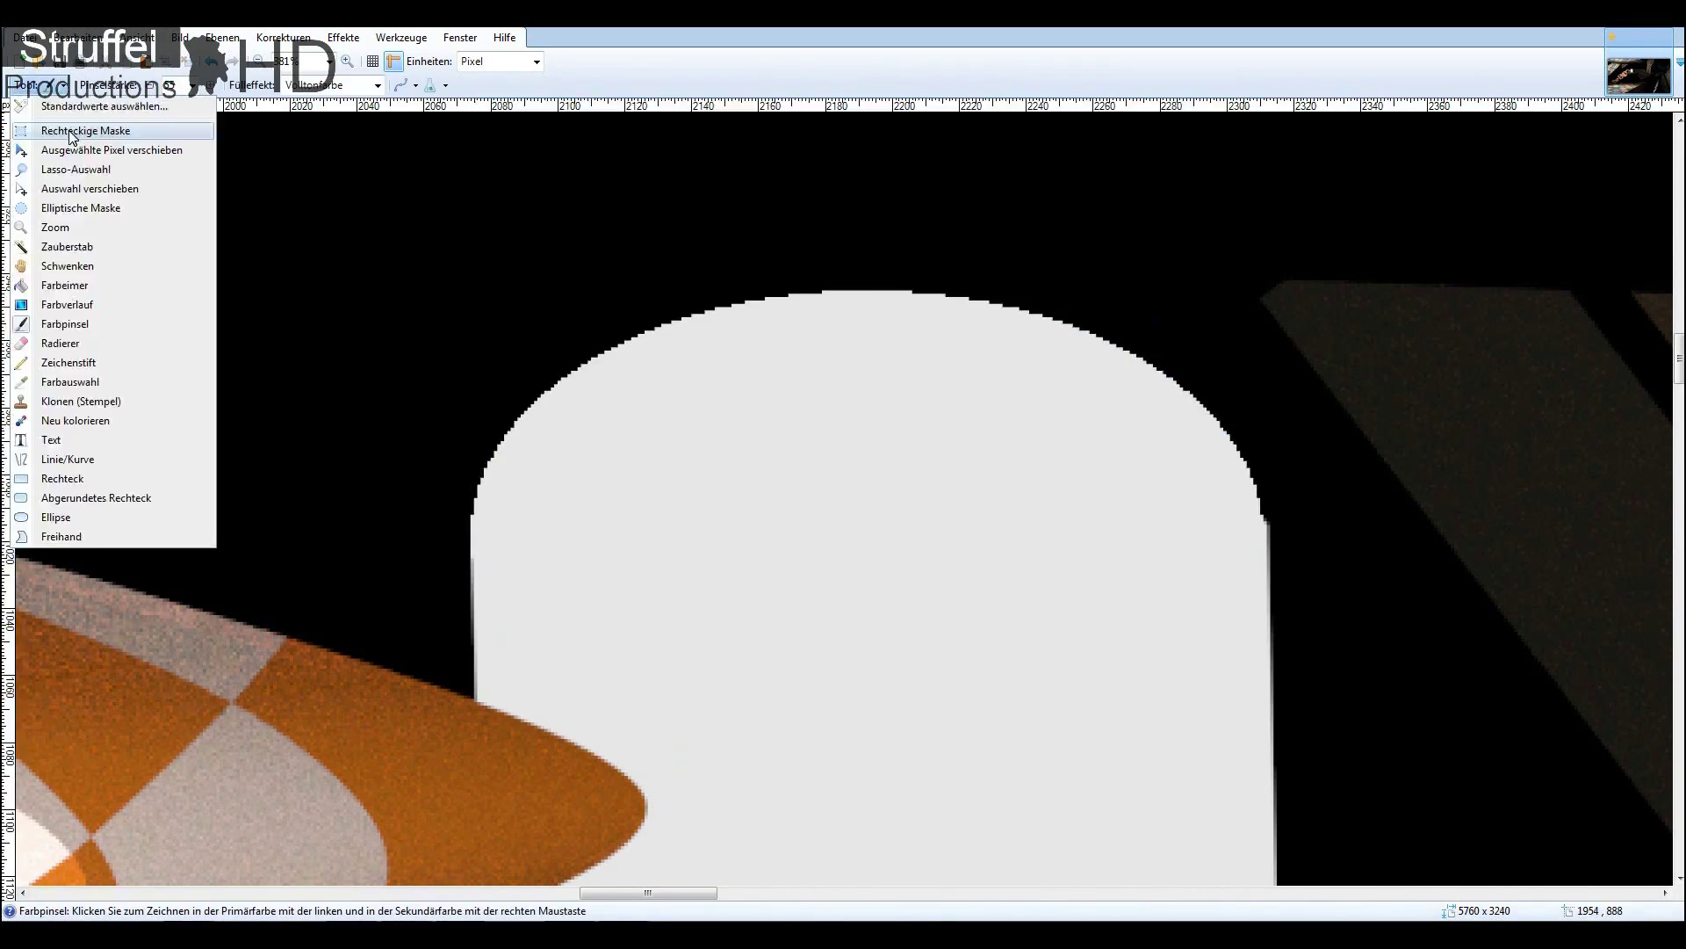
Step: Switch to the Clone Stamp tool and look over the render for touch-ups
left_click(64, 324)
scroll(824, 349, "up", 2, "ctrl")
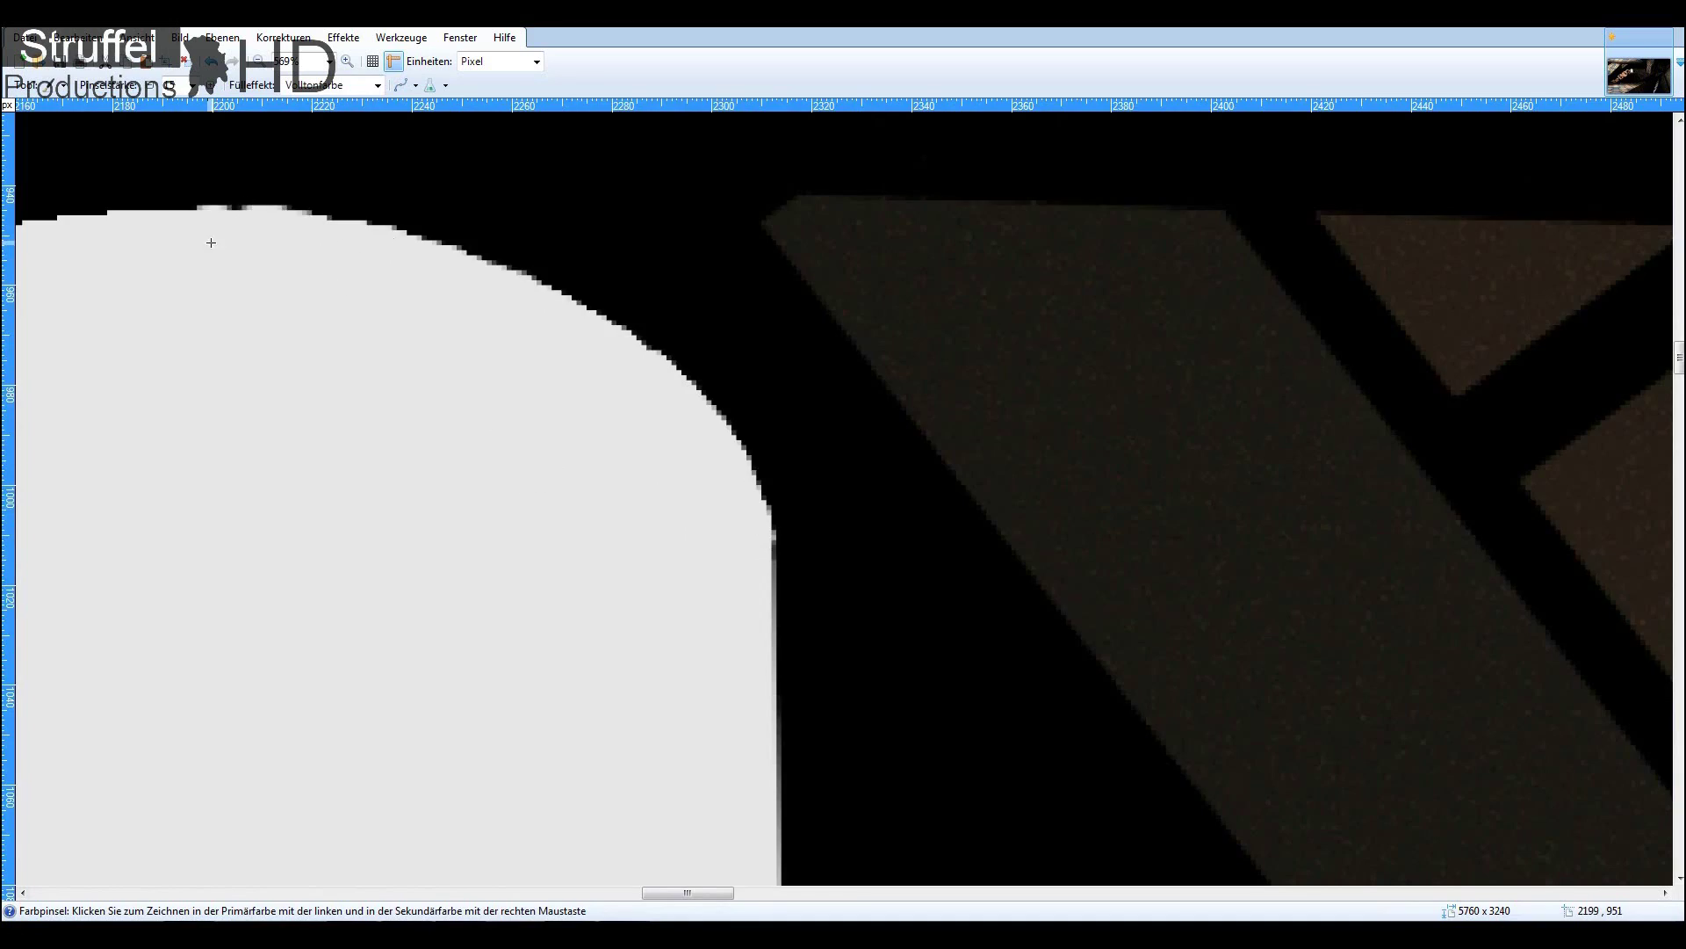
scroll(735, 380, "down", 2, "ctrl")
scroll(553, 459, "up", 2, "ctrl")
left_click(40, 84)
left_click(114, 380)
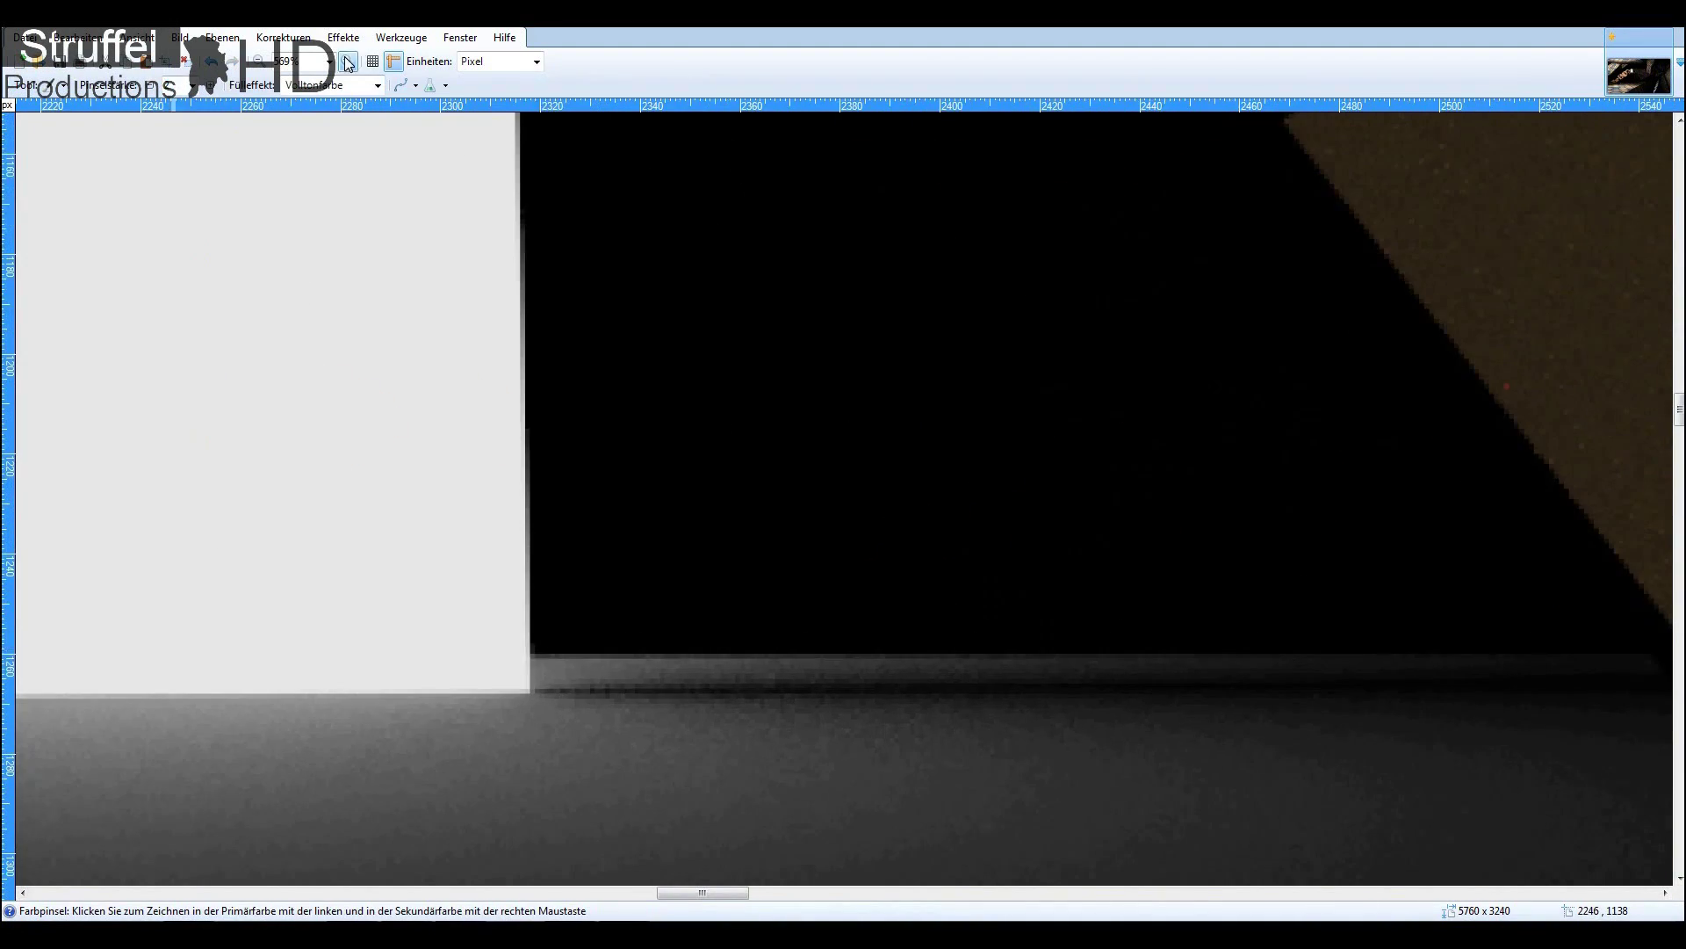
scroll(1450, 438, "down", 2, "ctrl")
scroll(1450, 437, "up", 2, "ctrl")
scroll(1065, 459, "down", 3, "ctrl")
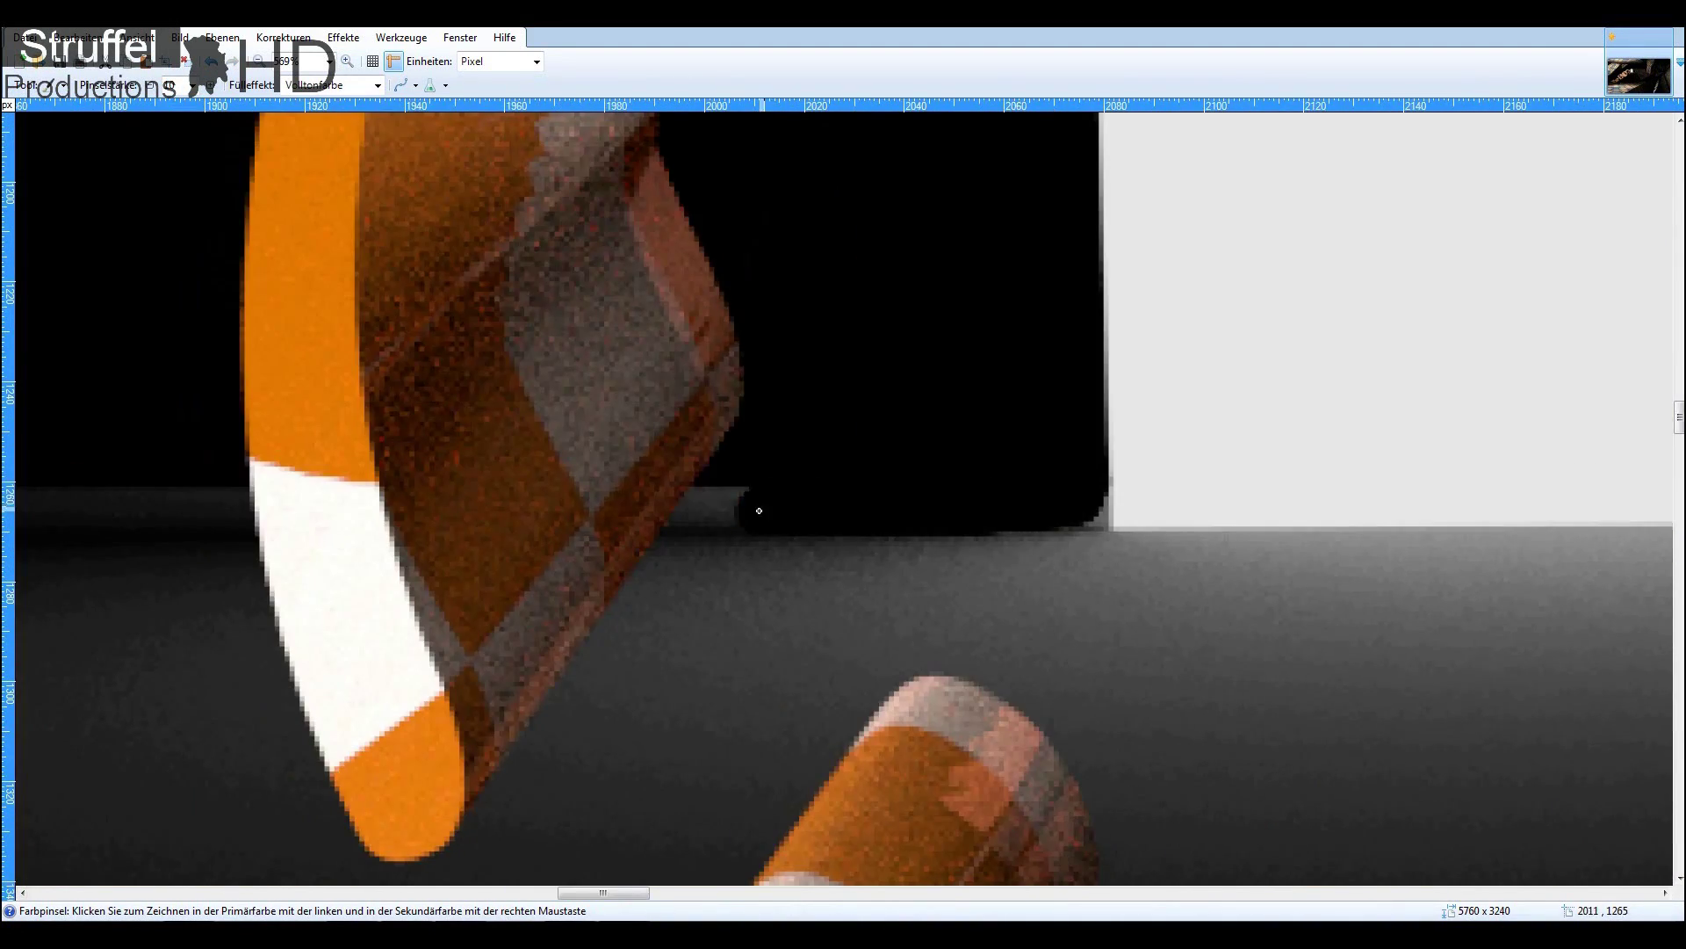
scroll(546, 482, "up", 1, "ctrl")
scroll(930, 493, "down", 1, "ctrl")
scroll(930, 492, "down", 3, "ctrl")
scroll(1036, 492, "up", 4, "ctrl")
left_click(39, 85)
left_click(102, 442)
scroll(1016, 381, "up", 1, "ctrl")
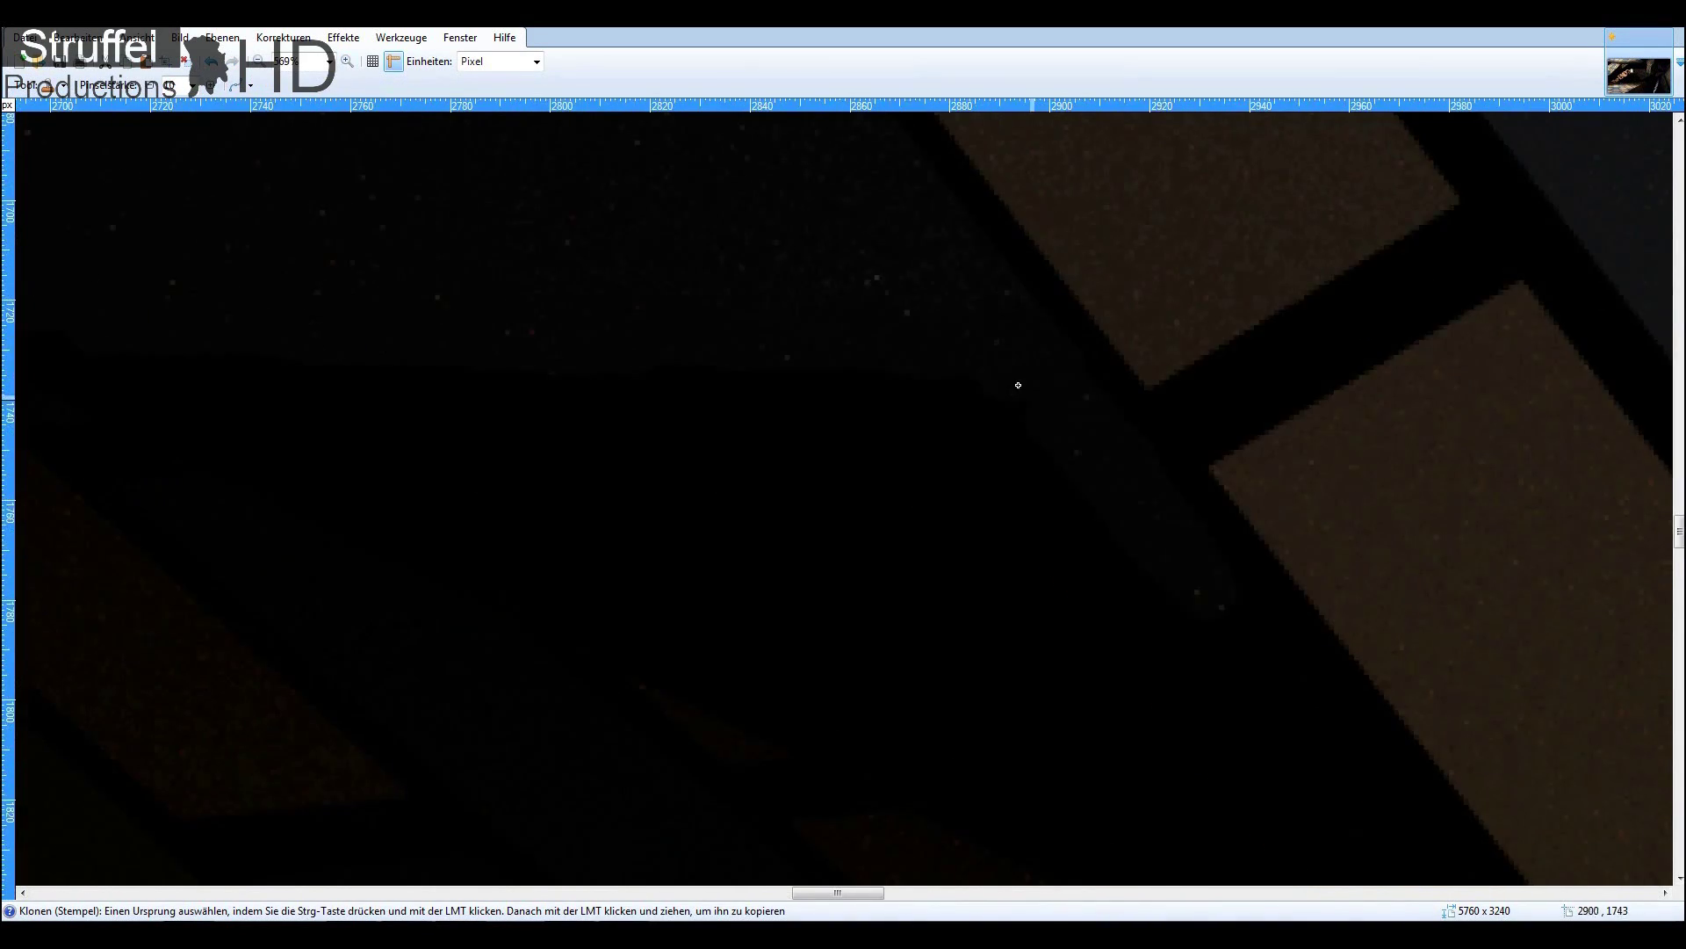
scroll(945, 500, "down", 3)
scroll(946, 500, "right", 5, "shift")
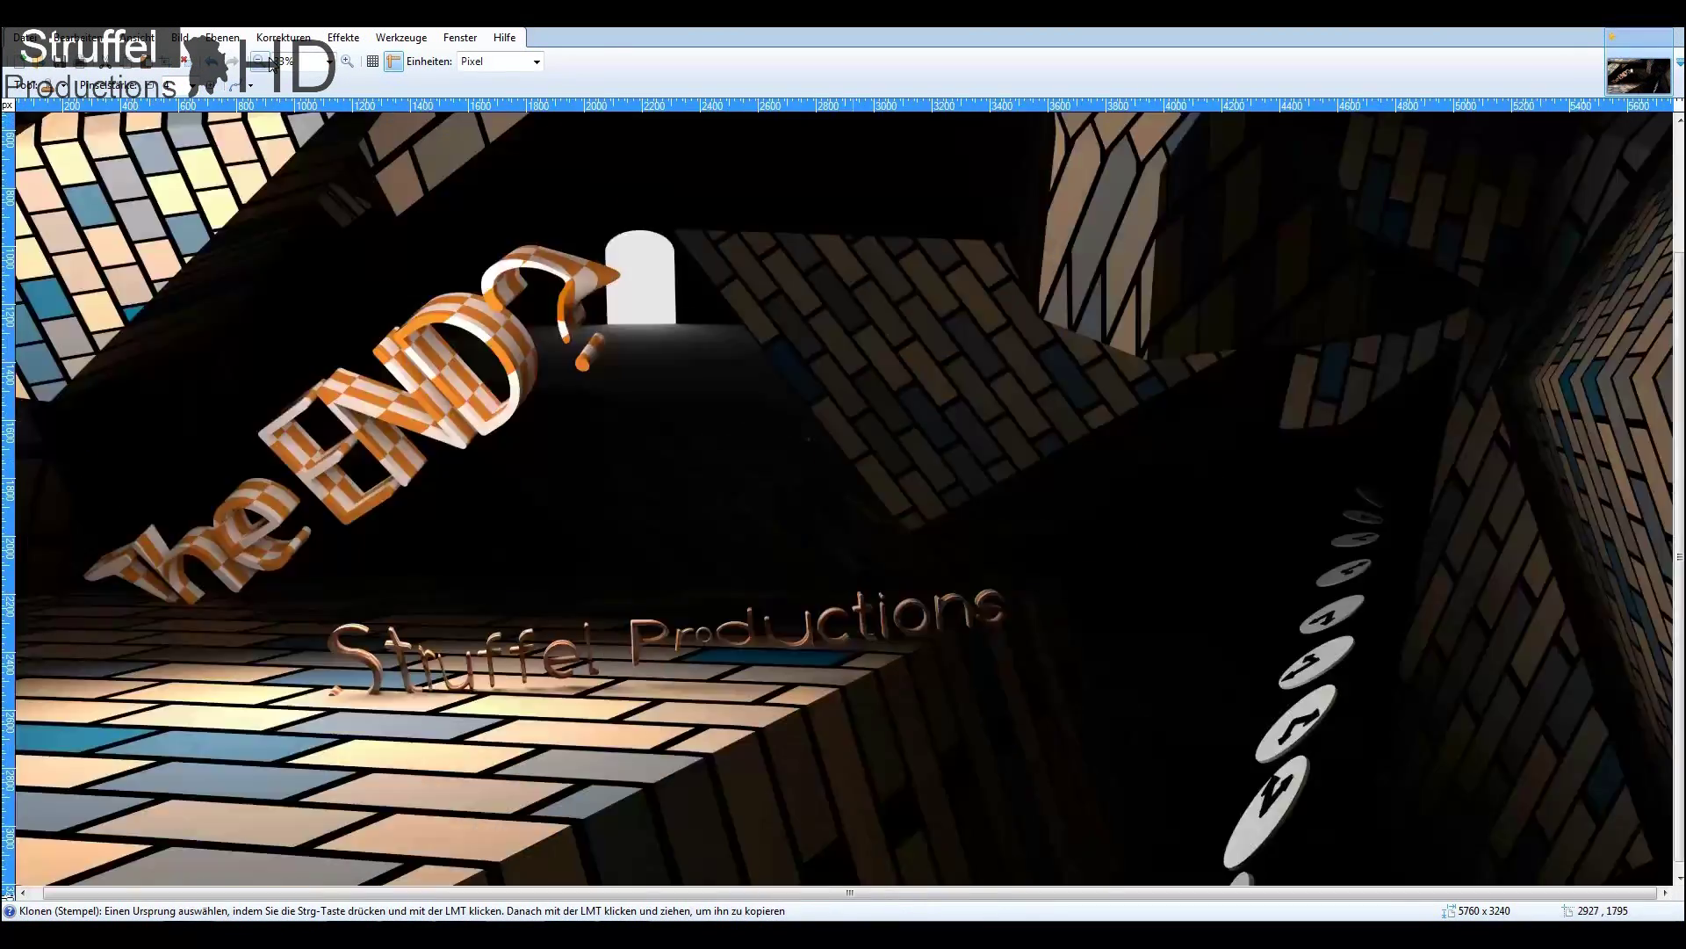
Step: Scroll up and back down over the render to inspect the brick joints needing touch-ups
scroll(829, 604, "up", 3)
scroll(829, 604, "up", 1, "ctrl")
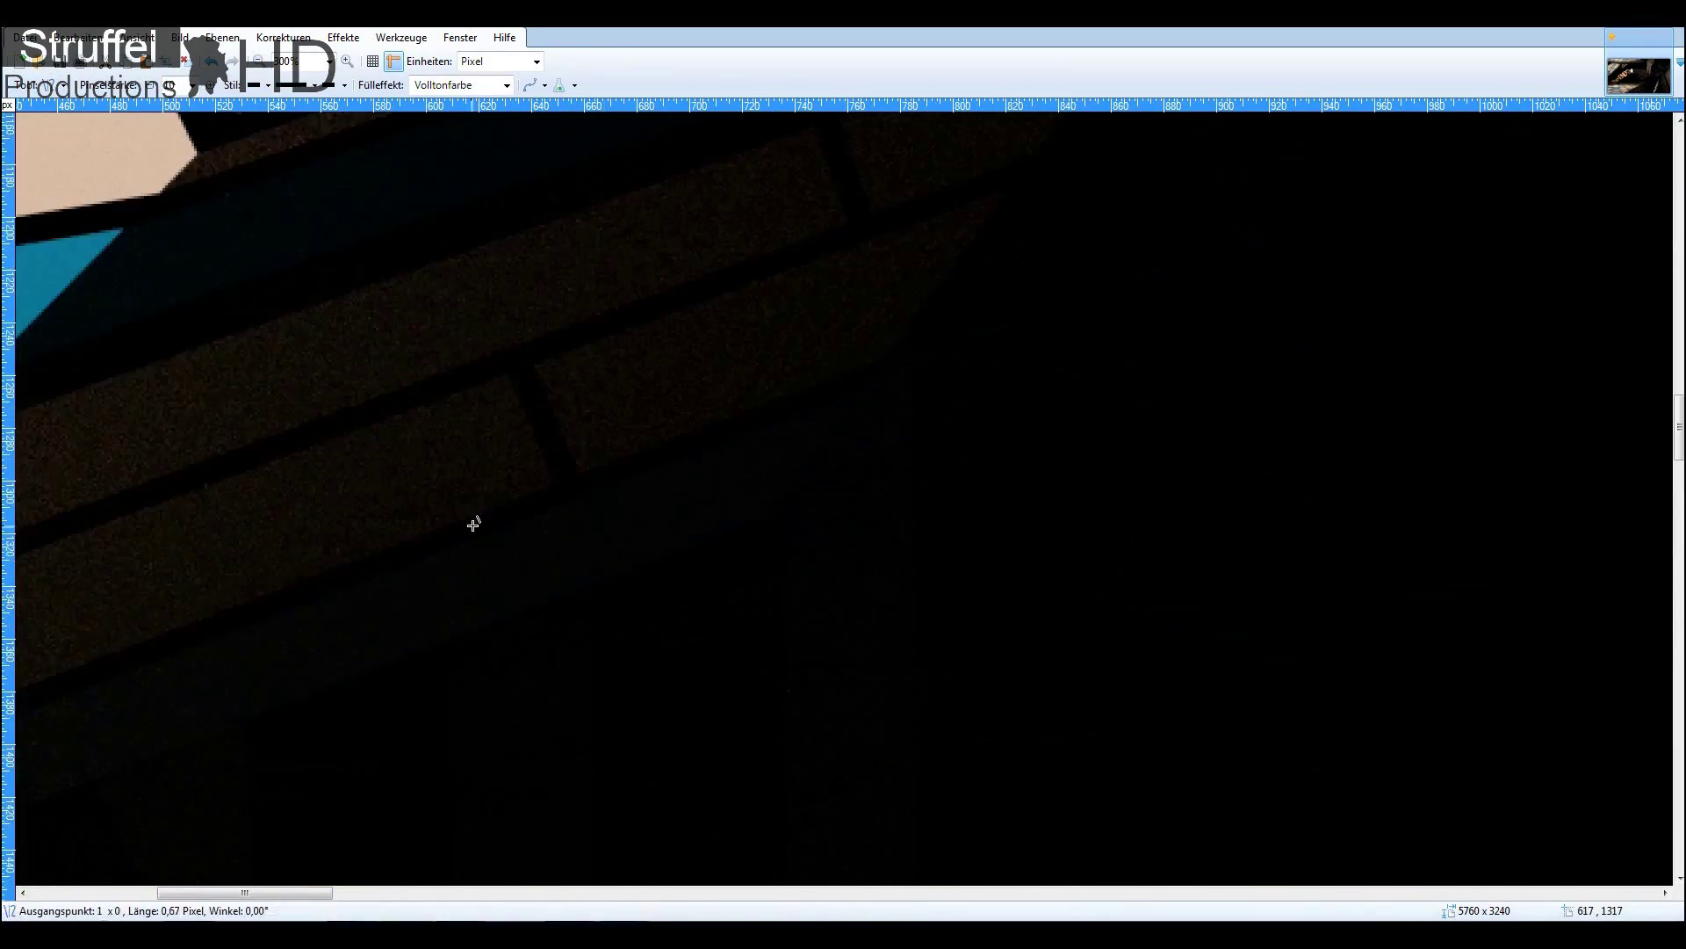
scroll(812, 551, "down", 3)
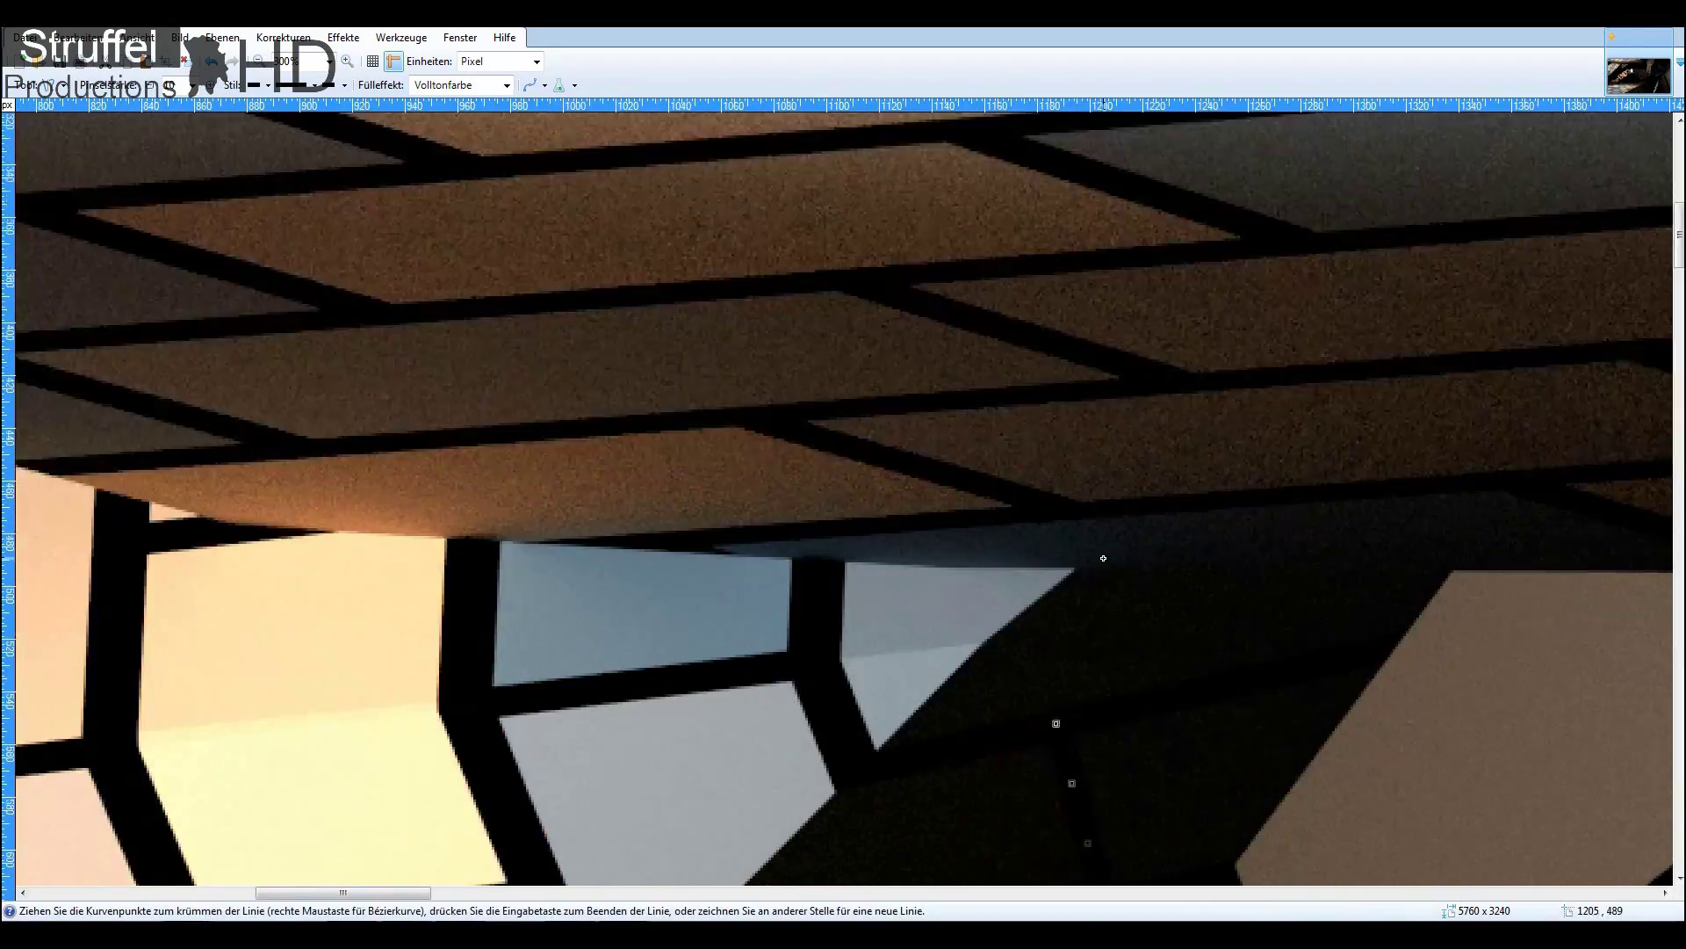